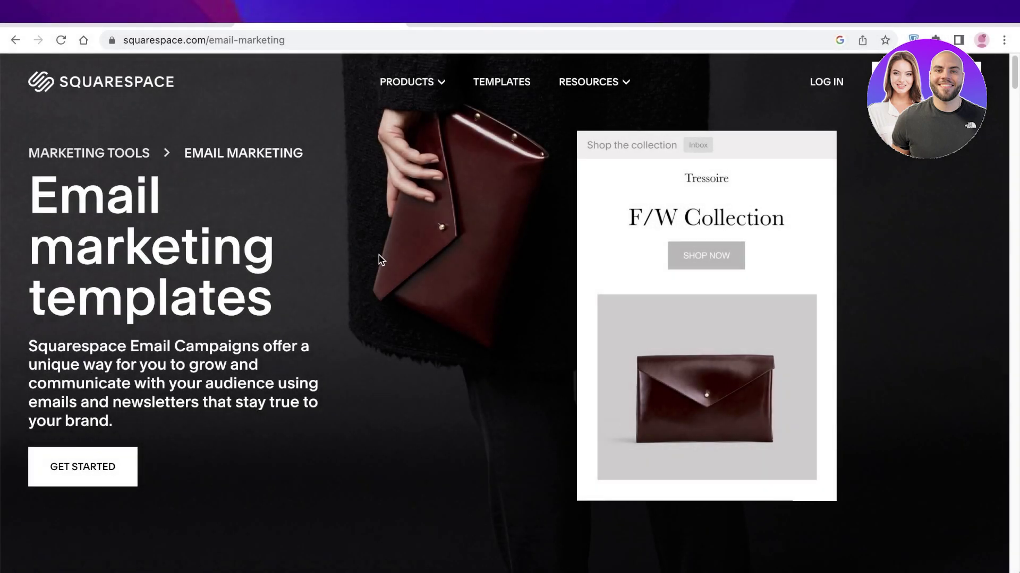
Look over the Squarespace landing page and begin the site setup with Get Started.
{"action": "scroll", "coordinate": [380, 260], "scroll_direction": "down", "scroll_amount": 1}
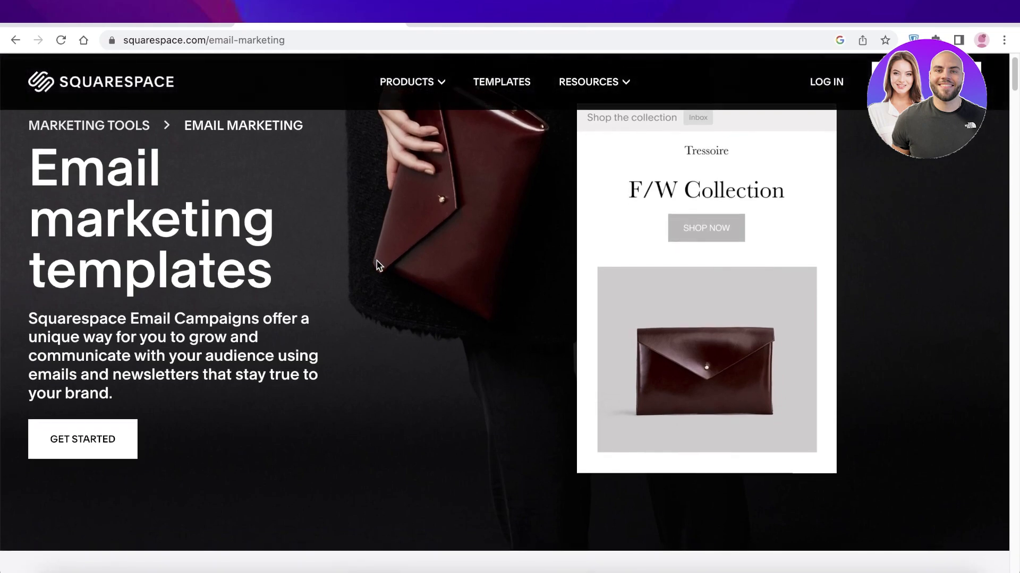
{"action": "scroll", "coordinate": [380, 260], "scroll_direction": "down", "scroll_amount": 4}
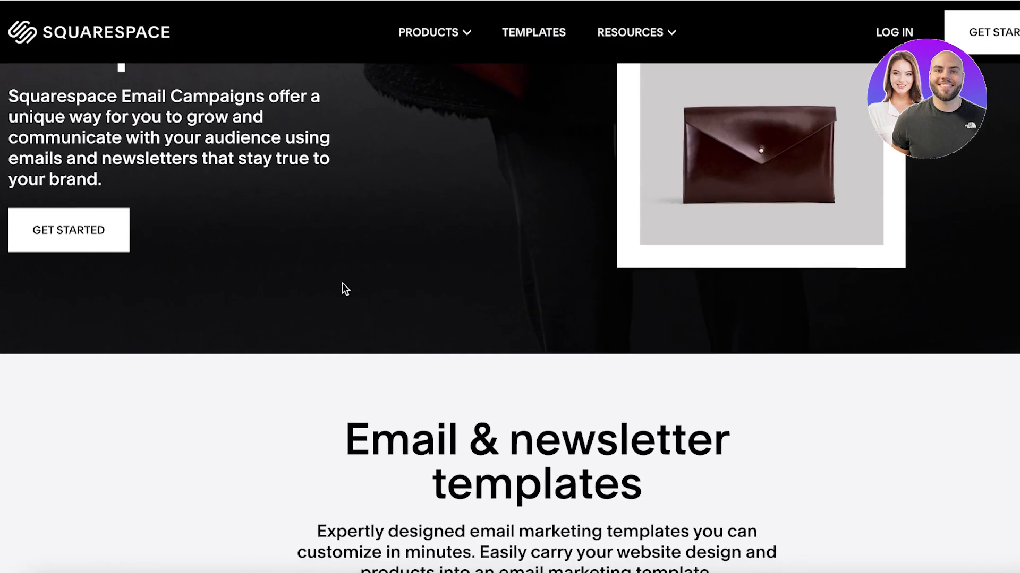
{"action": "scroll", "coordinate": [263, 303], "scroll_direction": "down", "scroll_amount": 5}
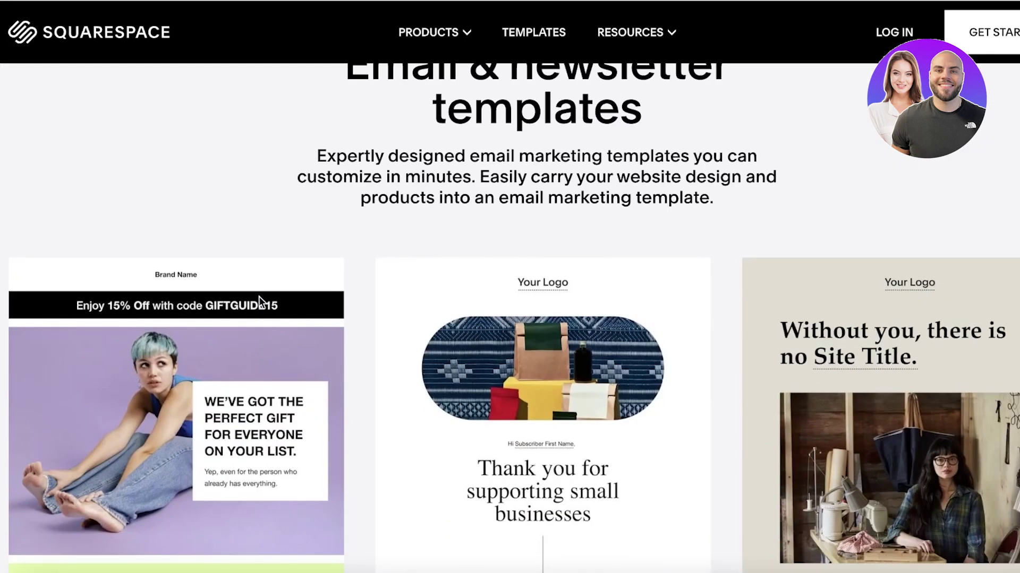
{"action": "scroll", "coordinate": [308, 240], "scroll_direction": "up", "scroll_amount": 1}
{"action": "scroll", "coordinate": [299, 235], "scroll_direction": "up", "scroll_amount": 1}
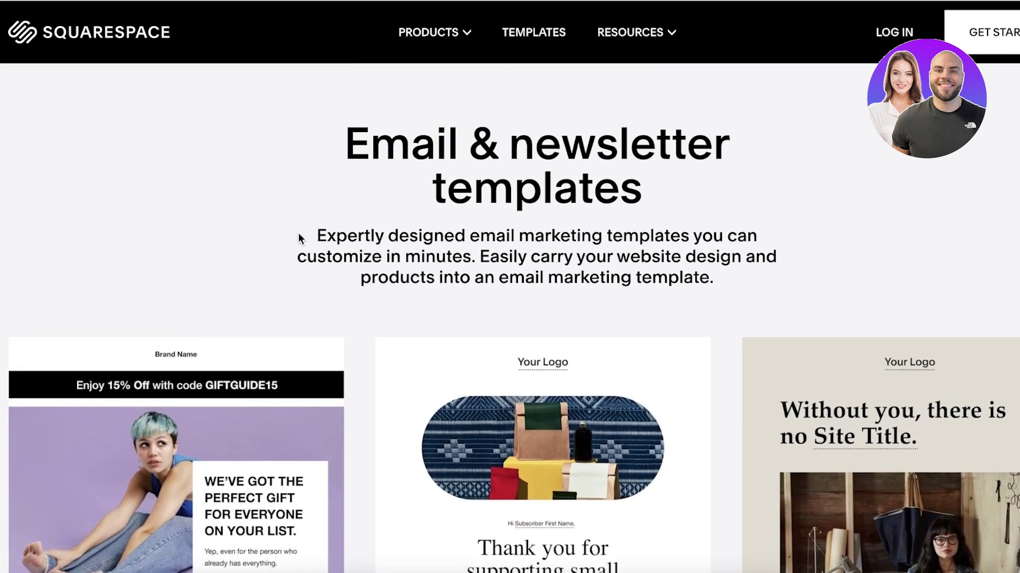
{"action": "scroll", "coordinate": [297, 237], "scroll_direction": "down", "scroll_amount": 8}
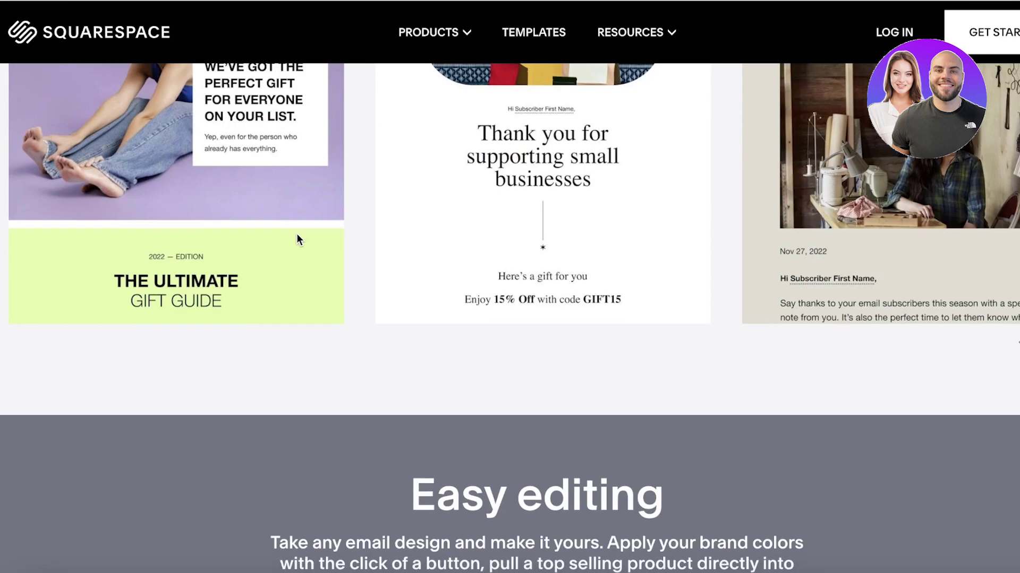
{"action": "scroll", "coordinate": [287, 255], "scroll_direction": "down", "scroll_amount": 2}
{"action": "scroll", "coordinate": [287, 255], "scroll_direction": "down", "scroll_amount": 5}
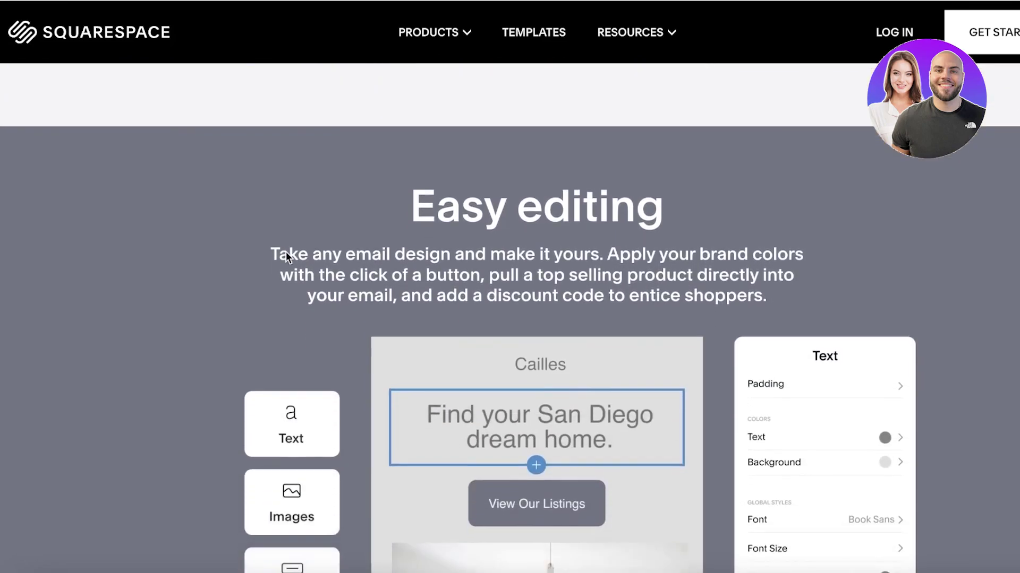
{"action": "scroll", "coordinate": [278, 258], "scroll_direction": "down", "scroll_amount": 11}
{"action": "scroll", "coordinate": [275, 260], "scroll_direction": "up", "scroll_amount": 4}
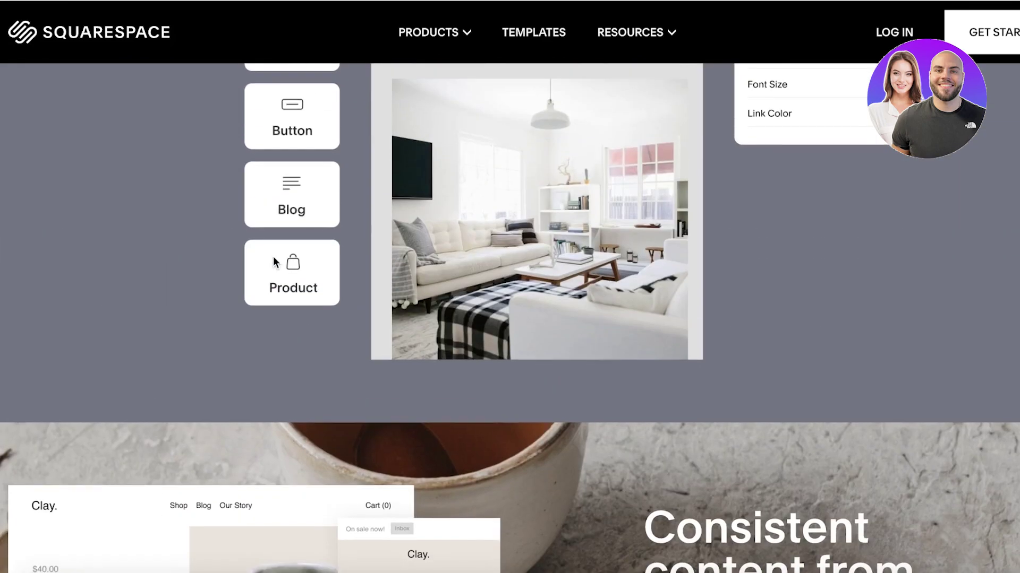
{"action": "scroll", "coordinate": [669, 331], "scroll_direction": "down", "scroll_amount": 9}
{"action": "scroll", "coordinate": [668, 330], "scroll_direction": "up", "scroll_amount": 4}
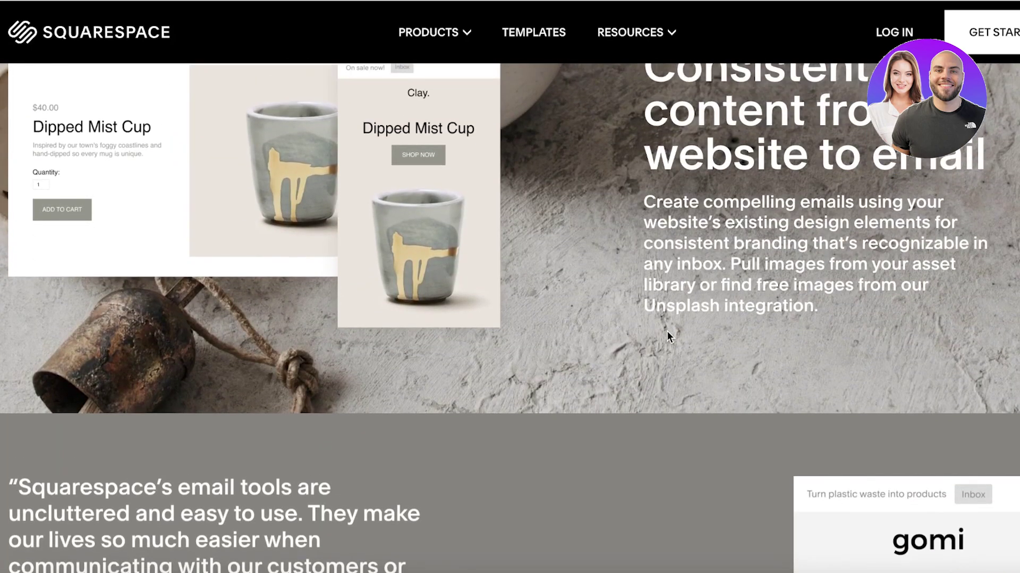
{"action": "scroll", "coordinate": [666, 332], "scroll_direction": "down", "scroll_amount": 12}
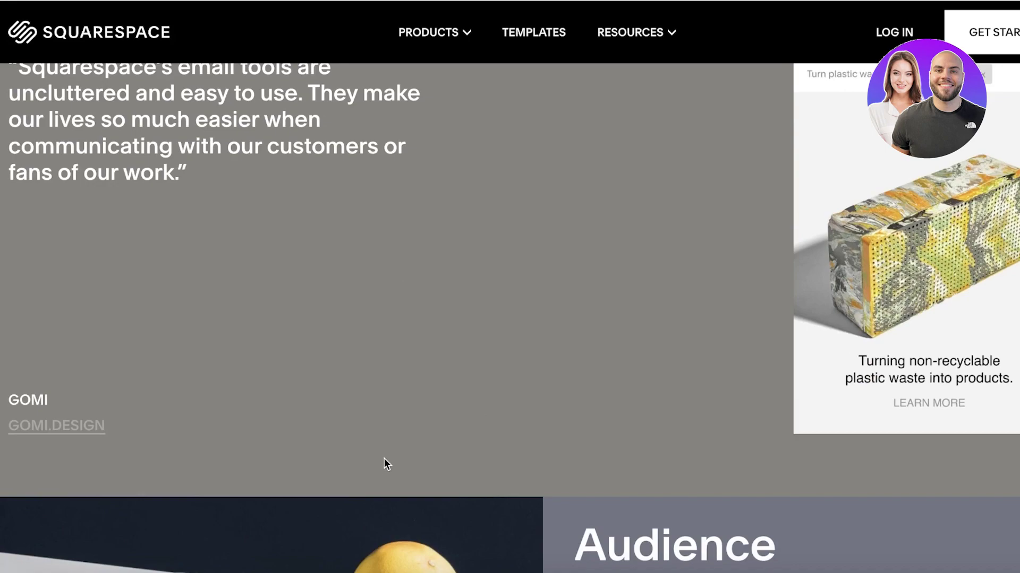
{"action": "scroll", "coordinate": [373, 320], "scroll_direction": "down", "scroll_amount": 6}
{"action": "scroll", "coordinate": [375, 319], "scroll_direction": "down", "scroll_amount": 3}
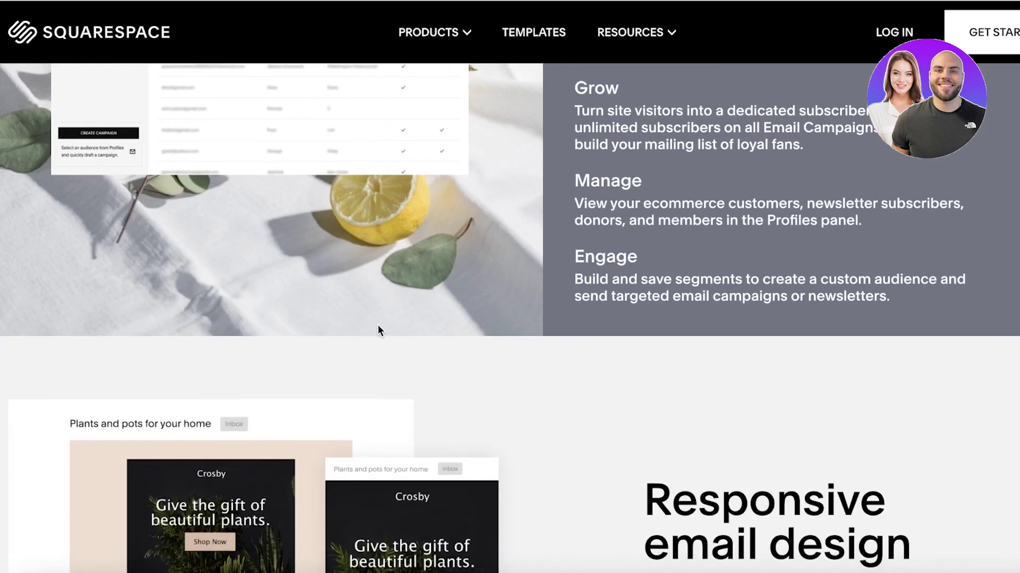
{"action": "scroll", "coordinate": [377, 324], "scroll_direction": "down", "scroll_amount": 5}
{"action": "scroll", "coordinate": [382, 324], "scroll_direction": "down", "scroll_amount": 5}
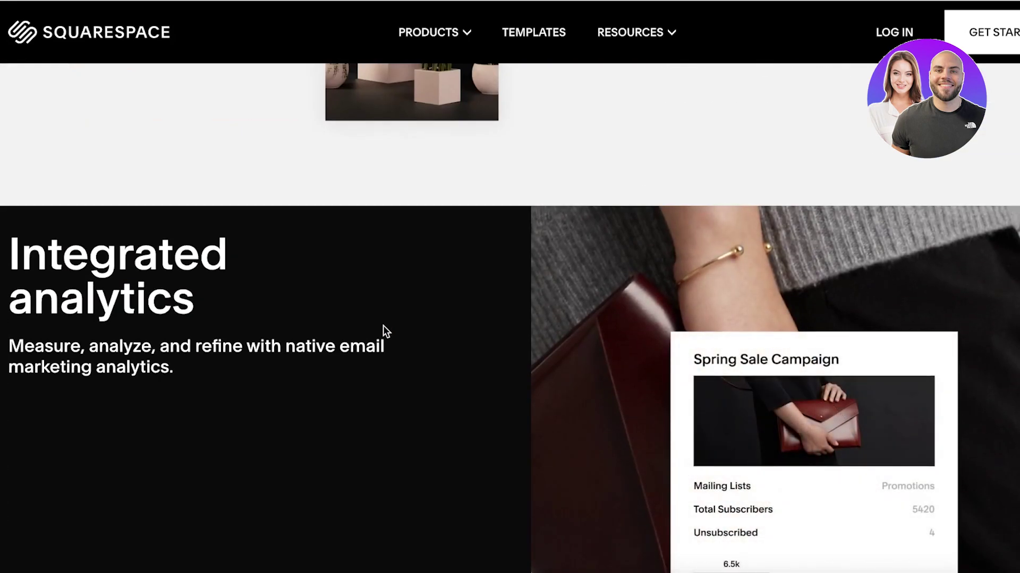
{"action": "scroll", "coordinate": [381, 322], "scroll_direction": "down", "scroll_amount": 8}
{"action": "scroll", "coordinate": [378, 318], "scroll_direction": "up", "scroll_amount": 4}
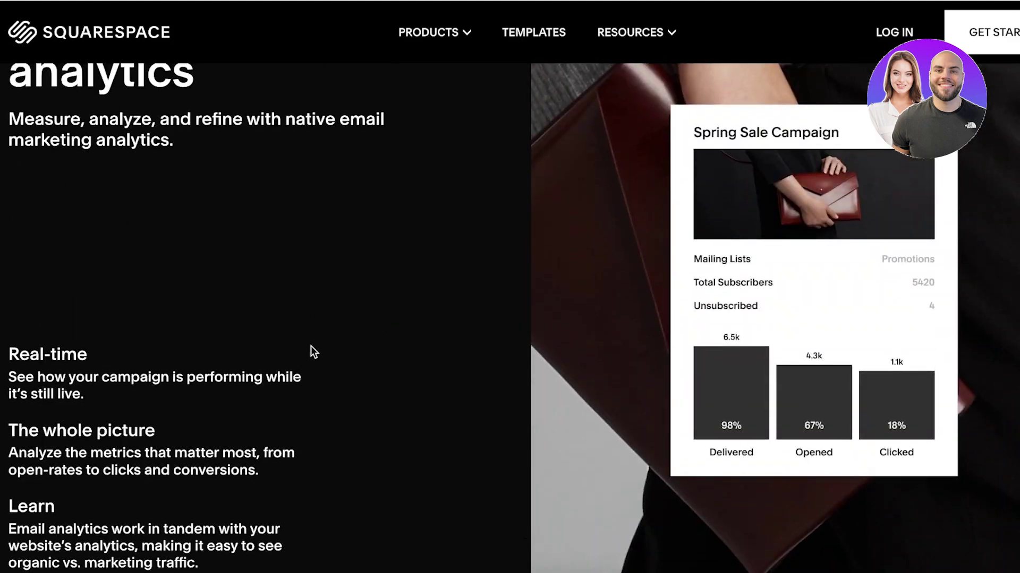
{"action": "scroll", "coordinate": [311, 349], "scroll_direction": "up", "scroll_amount": 4}
{"action": "scroll", "coordinate": [309, 349], "scroll_direction": "down", "scroll_amount": 1}
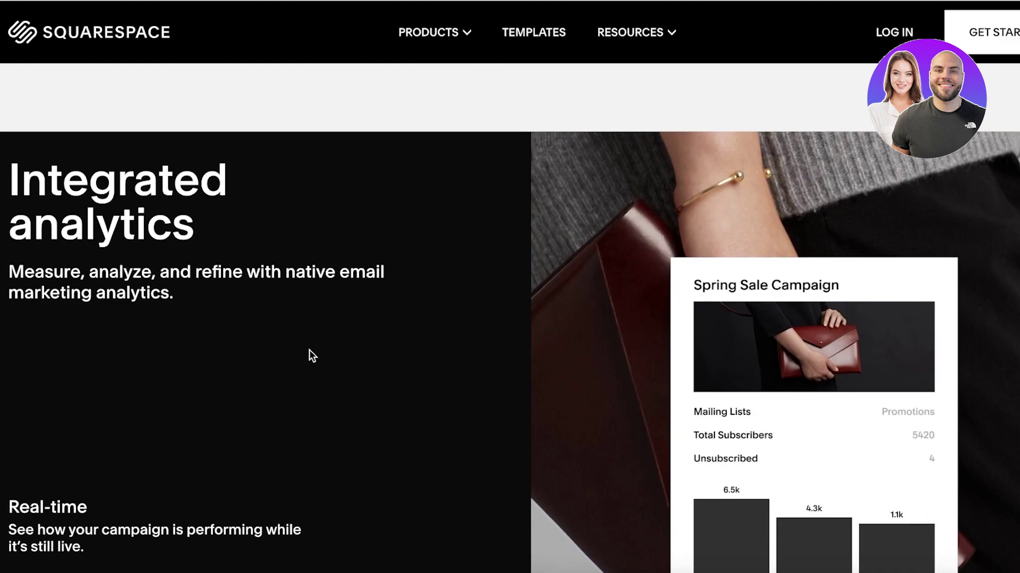
{"action": "scroll", "coordinate": [308, 355], "scroll_direction": "down", "scroll_amount": 10}
{"action": "scroll", "coordinate": [329, 343], "scroll_direction": "up", "scroll_amount": 12}
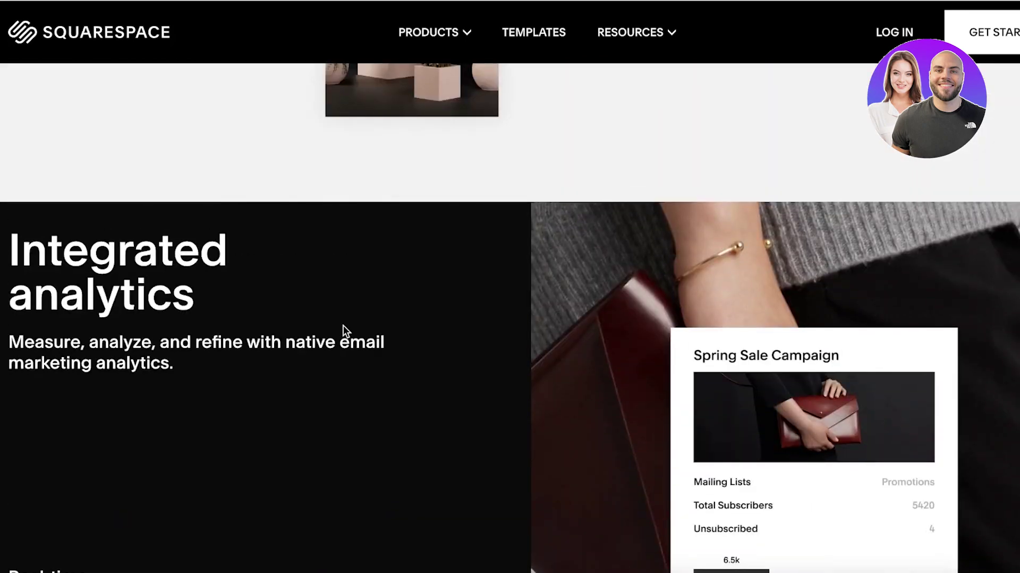
{"action": "scroll", "coordinate": [345, 329], "scroll_direction": "up", "scroll_amount": 15}
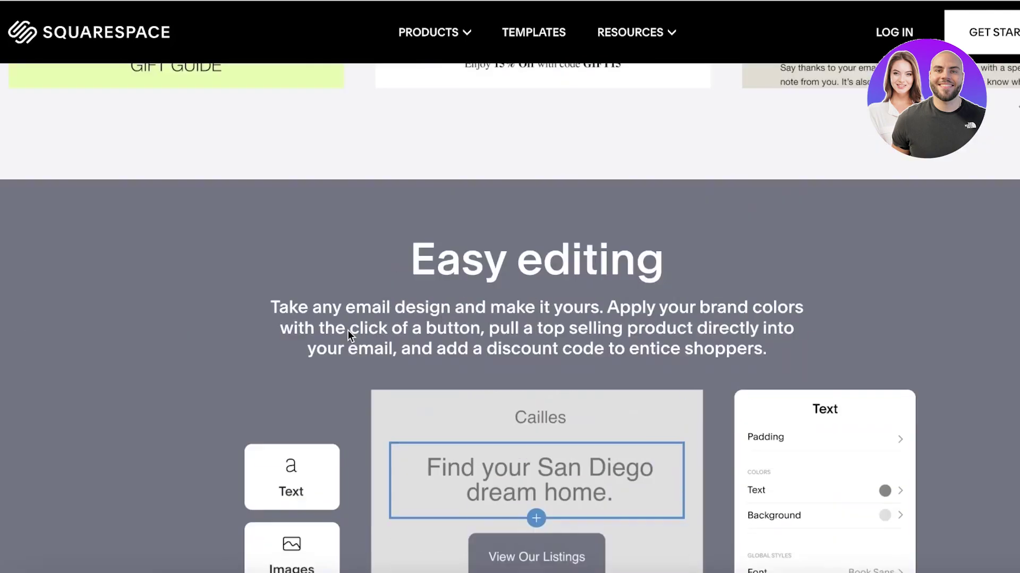
{"action": "scroll", "coordinate": [347, 330], "scroll_direction": "up", "scroll_amount": 15}
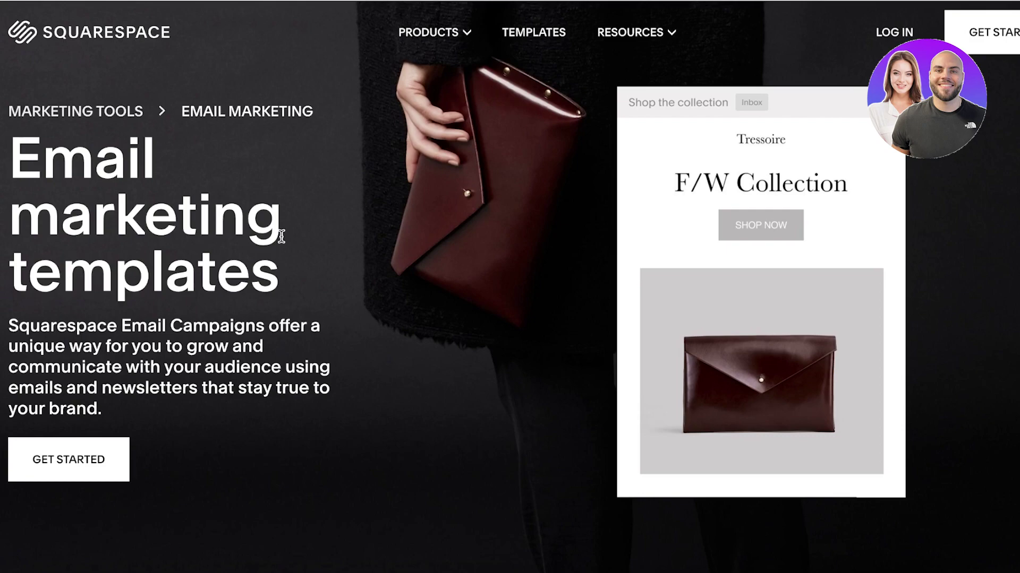
{"action": "left_click", "coordinate": [98, 460]}
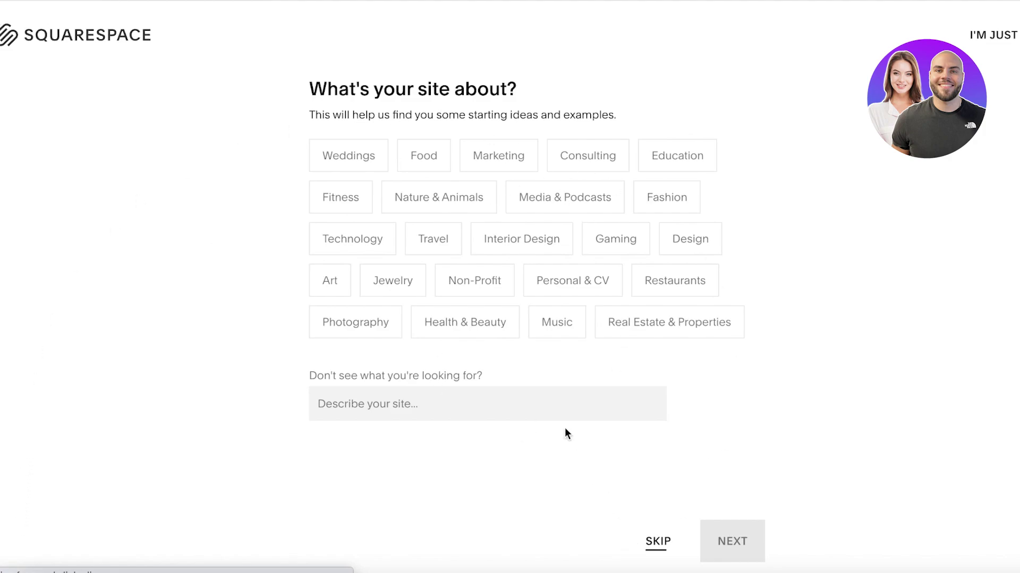
Skip the site-topic and goals questions and choose a professionally designed website template.
{"action": "left_click", "coordinate": [663, 553]}
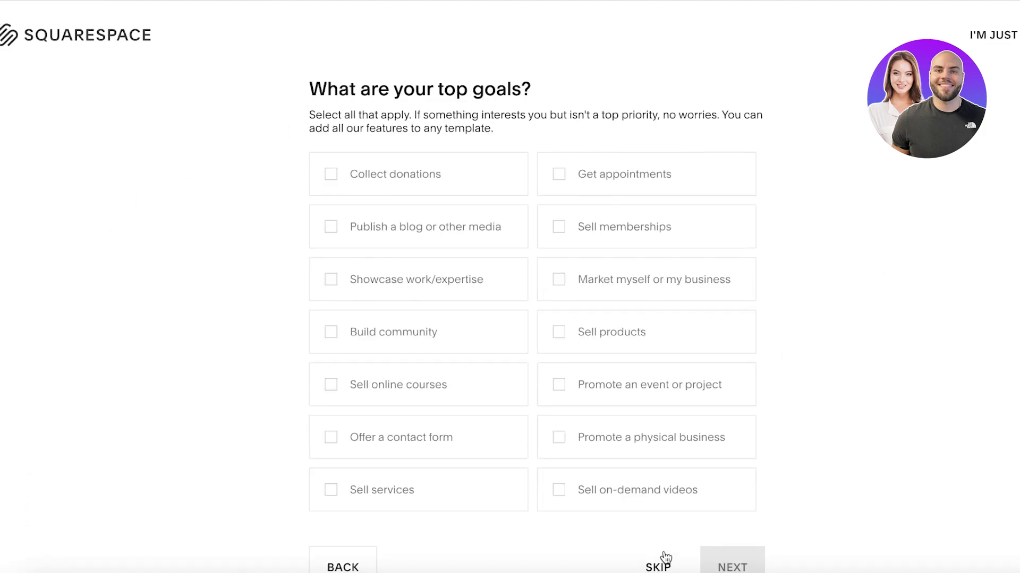
{"action": "left_click", "coordinate": [664, 556]}
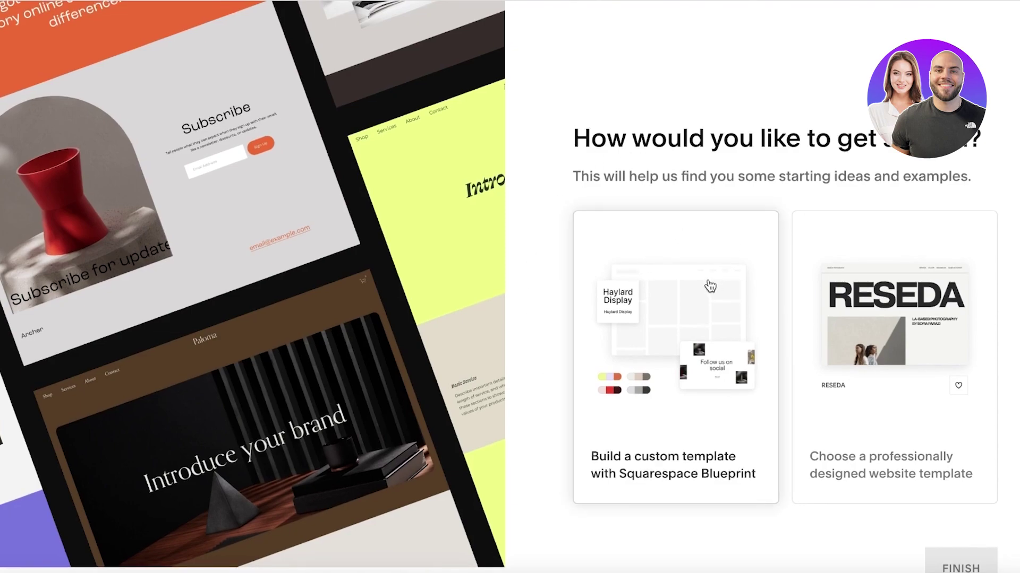
{"action": "left_click", "coordinate": [891, 273]}
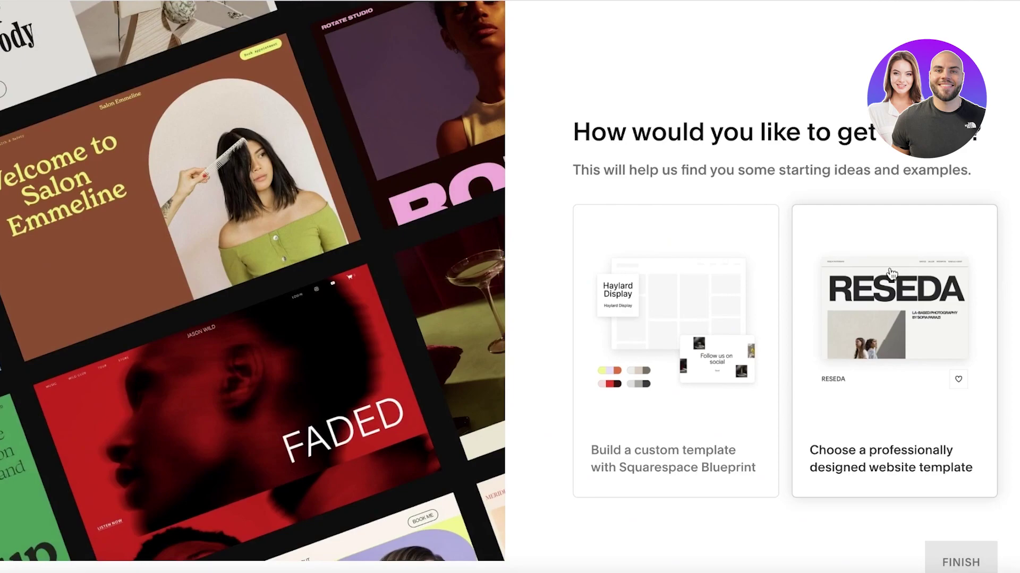
{"action": "left_click", "coordinate": [700, 263]}
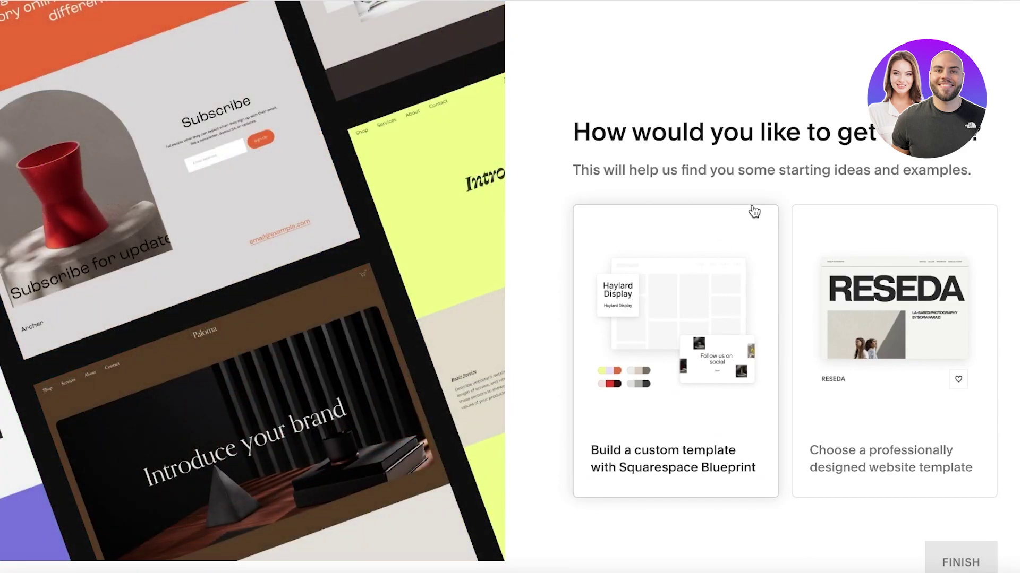
{"action": "left_click", "coordinate": [826, 225]}
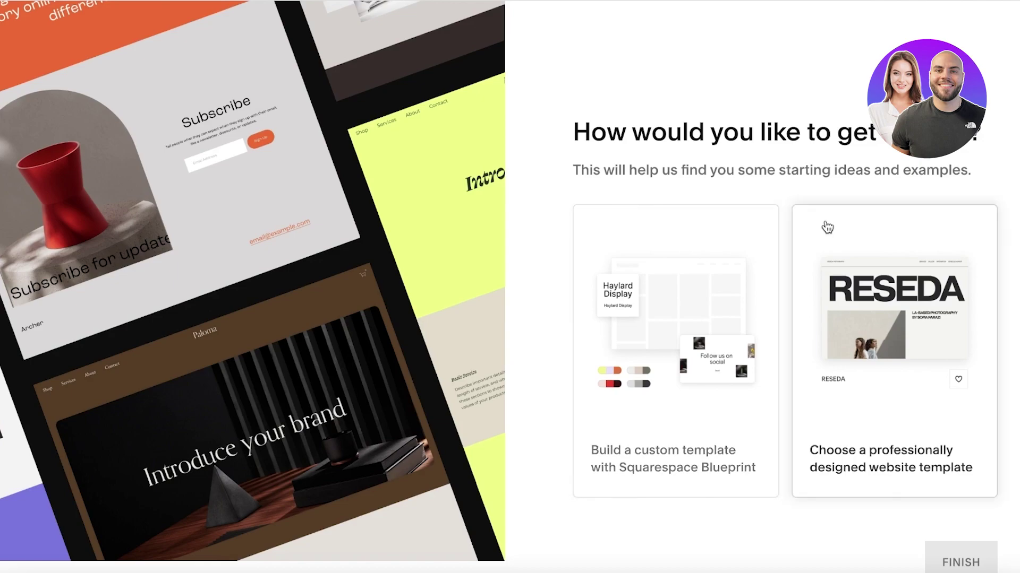
{"action": "left_click", "coordinate": [835, 472]}
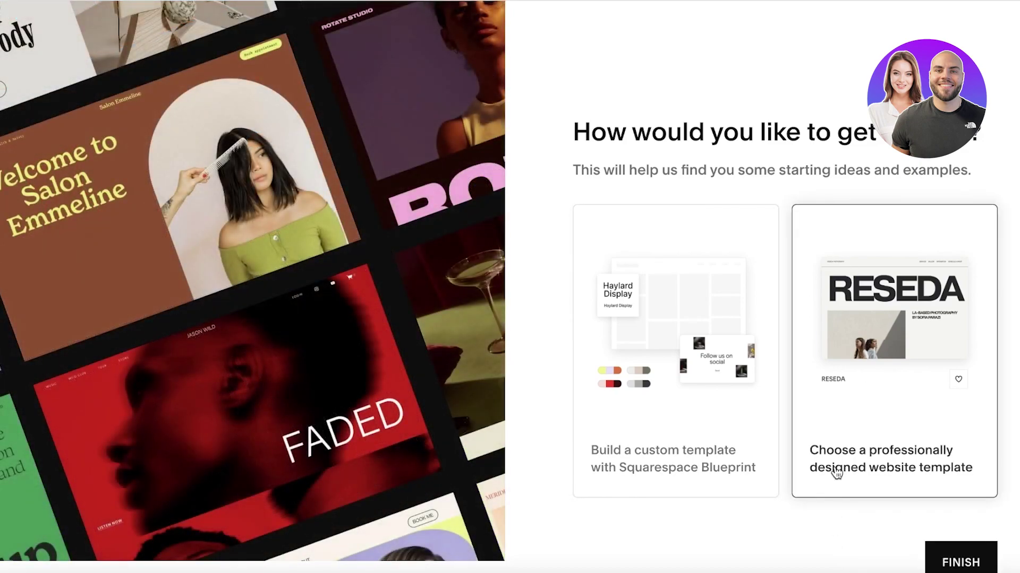
Finish setup, then go back to the Email Marketing product page.
{"action": "left_click", "coordinate": [950, 561]}
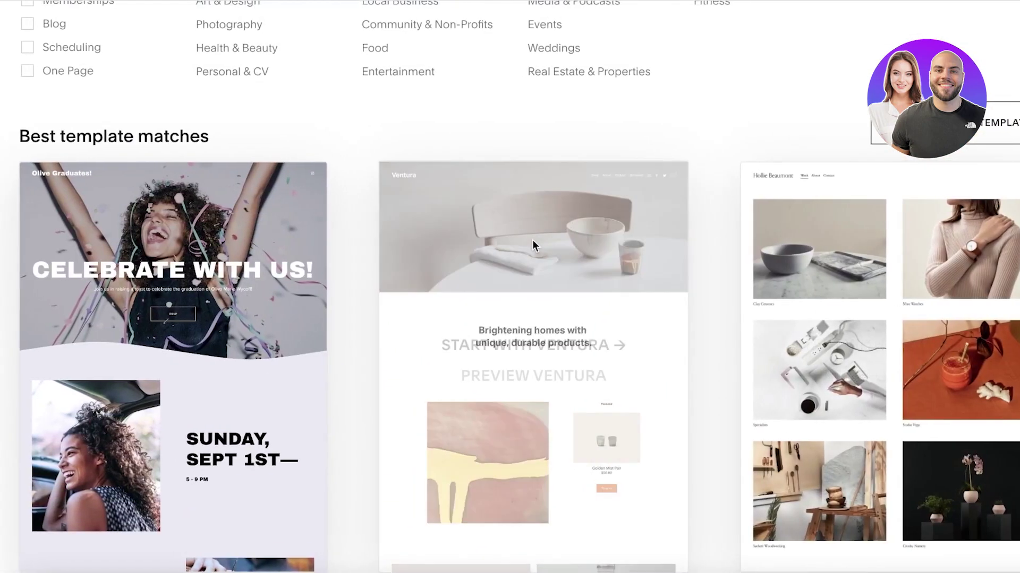
{"action": "scroll", "coordinate": [533, 241], "scroll_direction": "up", "scroll_amount": 5}
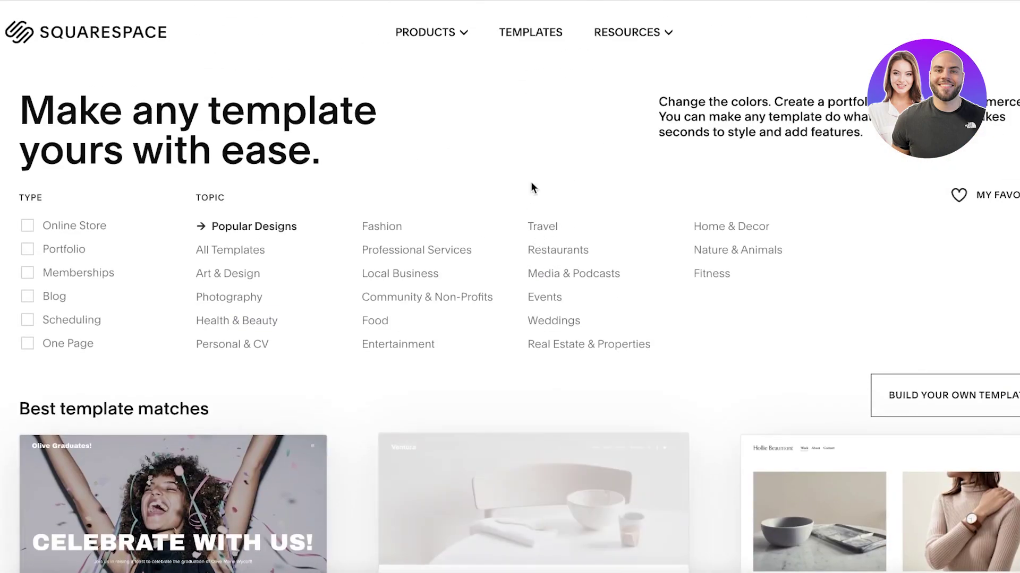
{"action": "left_click", "coordinate": [459, 37]}
{"action": "left_click", "coordinate": [596, 181]}
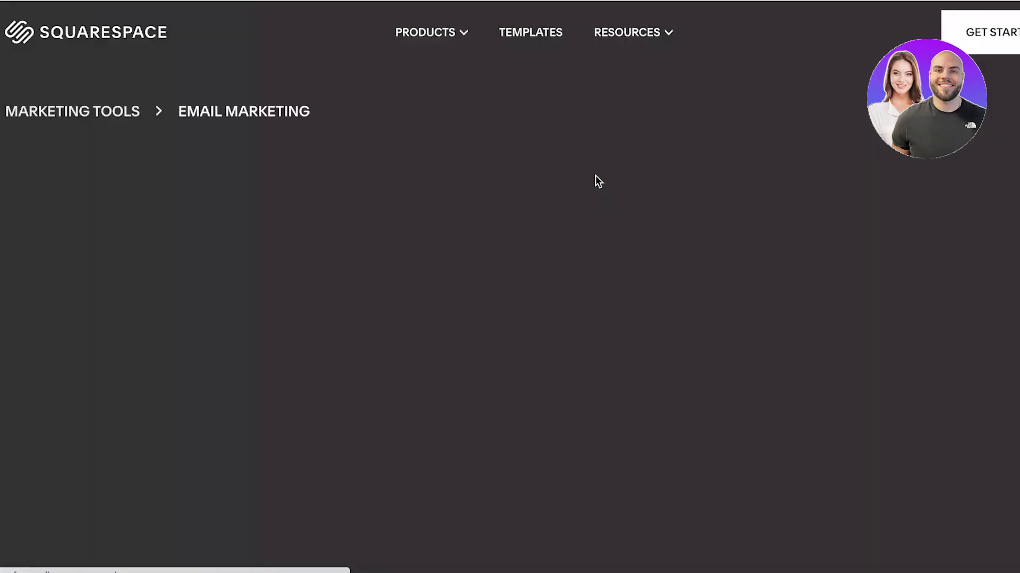
Browse the template gallery and start a new site from the Beaumont template.
{"action": "left_click", "coordinate": [104, 459]}
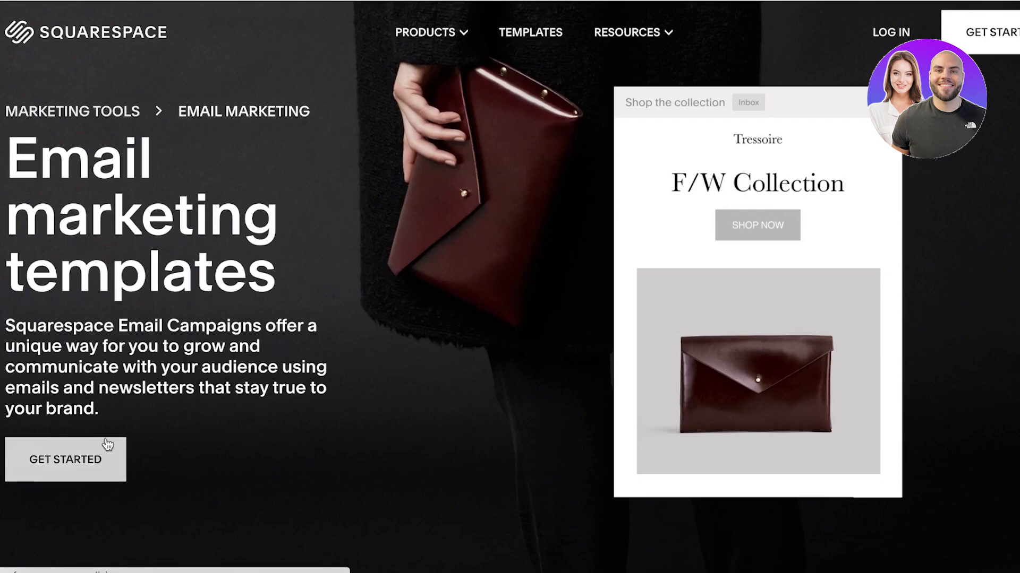
{"action": "scroll", "coordinate": [549, 175], "scroll_direction": "down", "scroll_amount": 10}
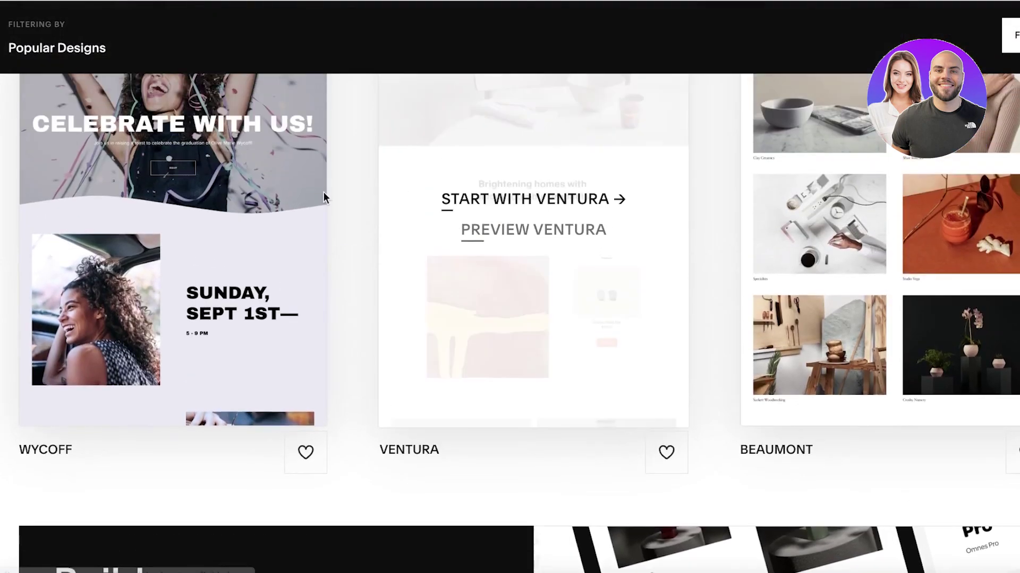
{"action": "scroll", "coordinate": [347, 193], "scroll_direction": "down", "scroll_amount": 10}
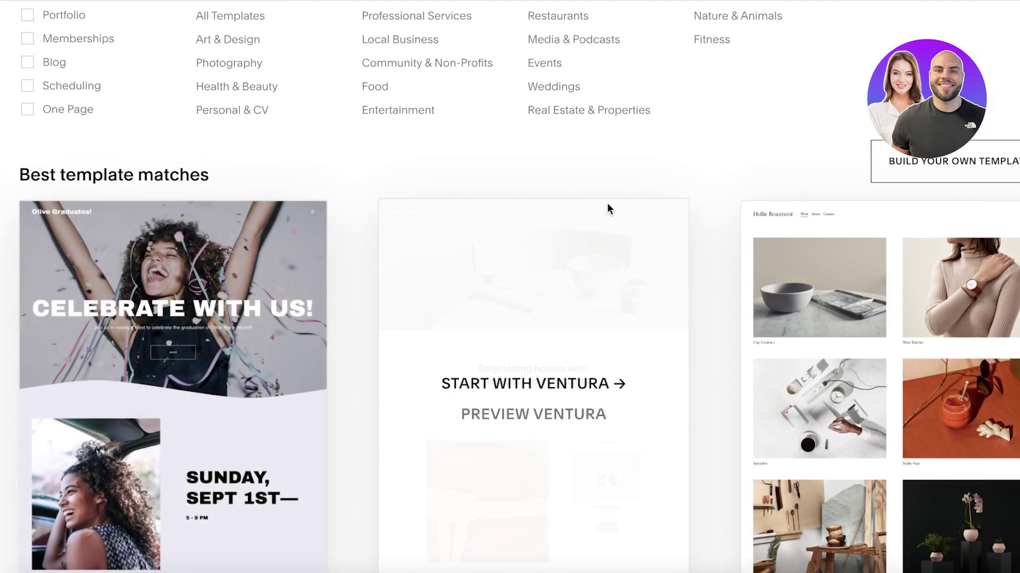
{"action": "scroll", "coordinate": [587, 220], "scroll_direction": "down", "scroll_amount": 1}
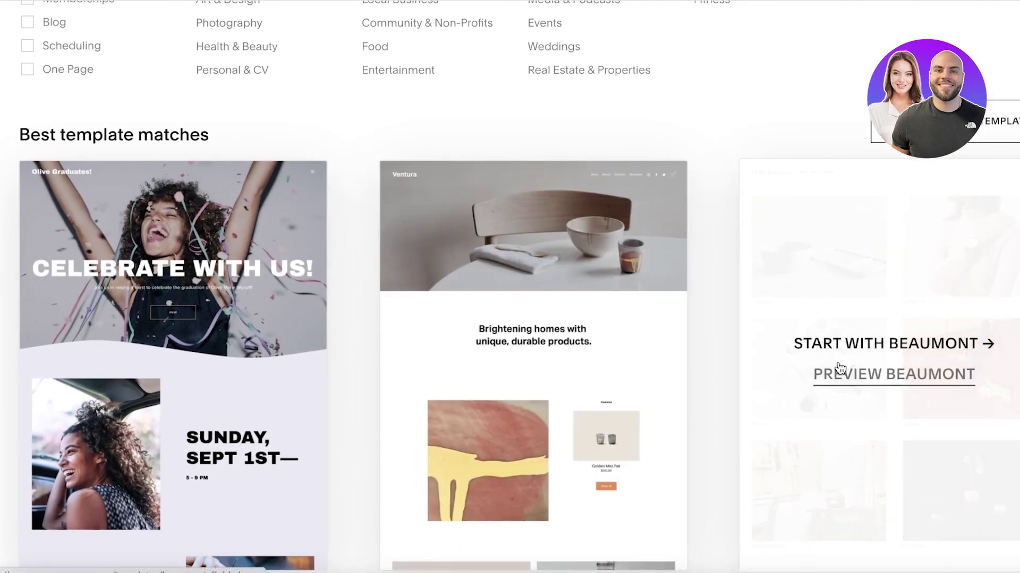
{"action": "left_click", "coordinate": [839, 354]}
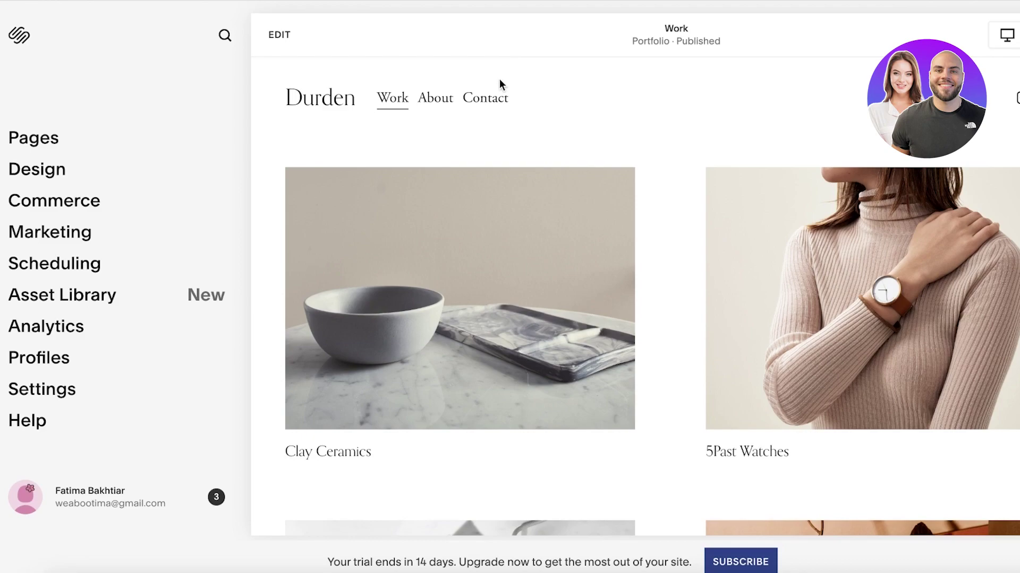
{"action": "scroll", "coordinate": [498, 84], "scroll_direction": "down", "scroll_amount": 5}
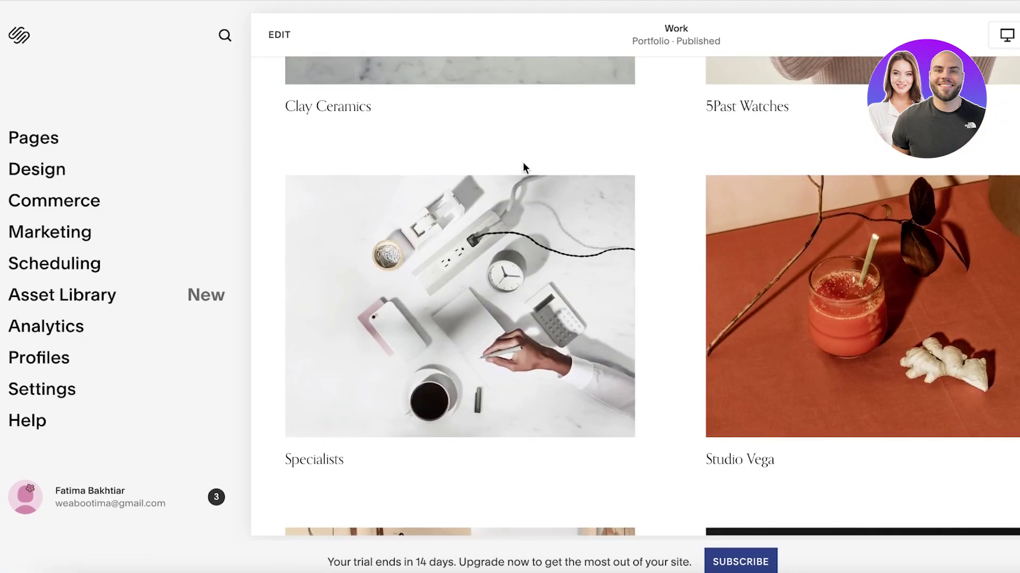
{"action": "scroll", "coordinate": [525, 163], "scroll_direction": "up", "scroll_amount": 5}
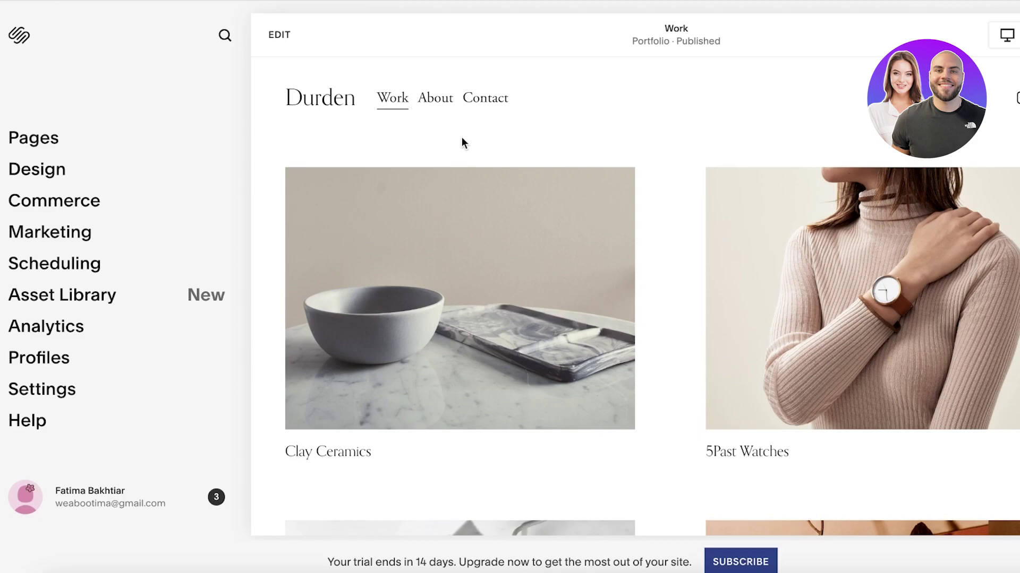
{"action": "scroll", "coordinate": [387, 186], "scroll_direction": "down", "scroll_amount": 3}
{"action": "scroll", "coordinate": [392, 186], "scroll_direction": "up", "scroll_amount": 3}
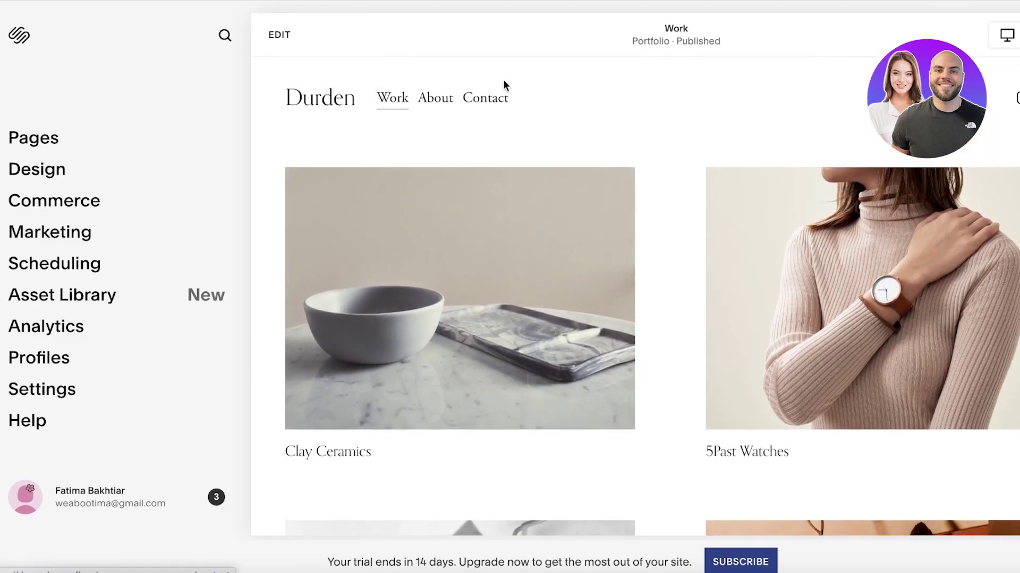
{"action": "scroll", "coordinate": [630, 175], "scroll_direction": "down", "scroll_amount": 10}
{"action": "scroll", "coordinate": [563, 237], "scroll_direction": "up", "scroll_amount": 7}
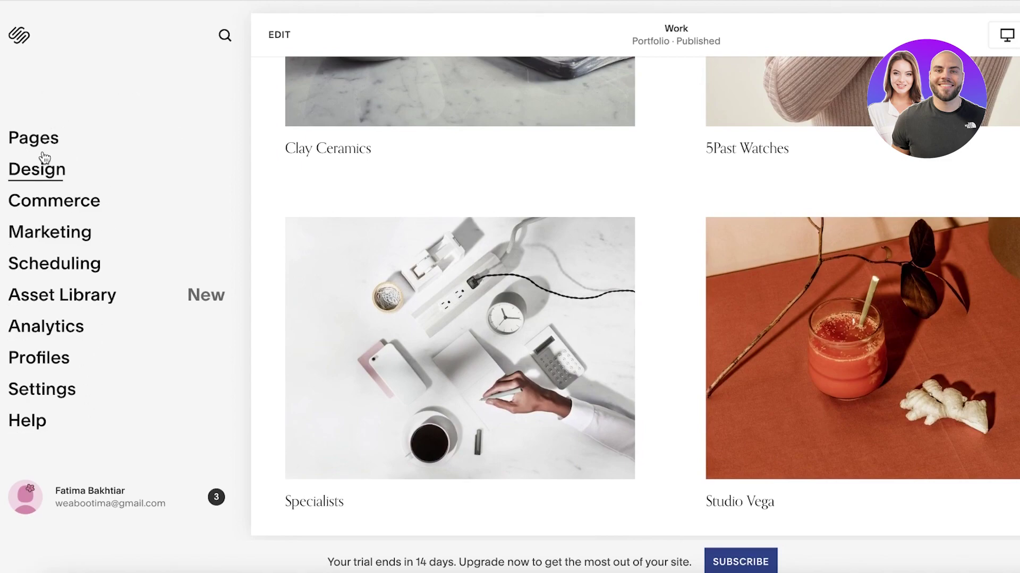
{"action": "left_click", "coordinate": [42, 196]}
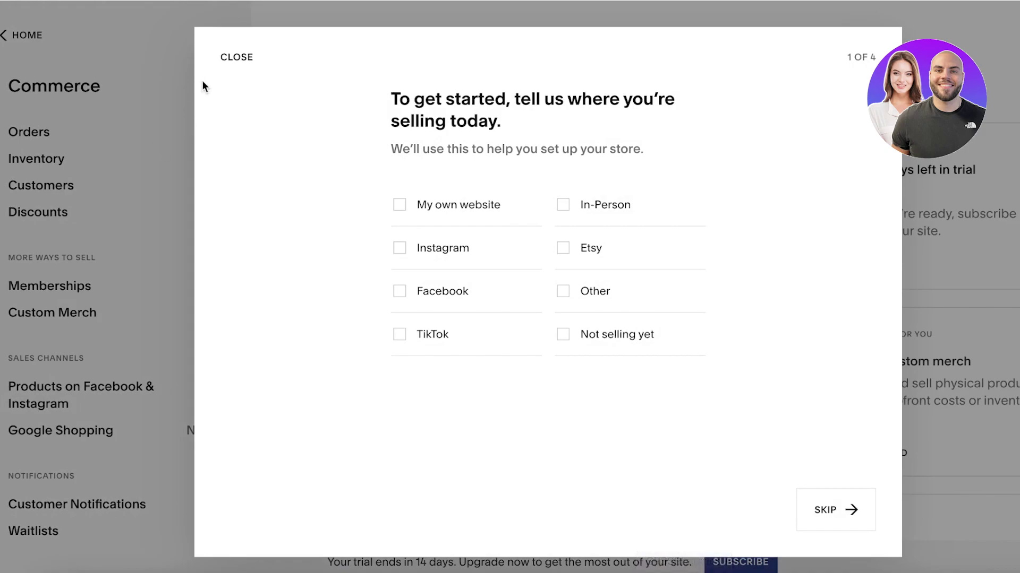
{"action": "left_click", "coordinate": [234, 57]}
{"action": "scroll", "coordinate": [221, 159], "scroll_direction": "down", "scroll_amount": 5}
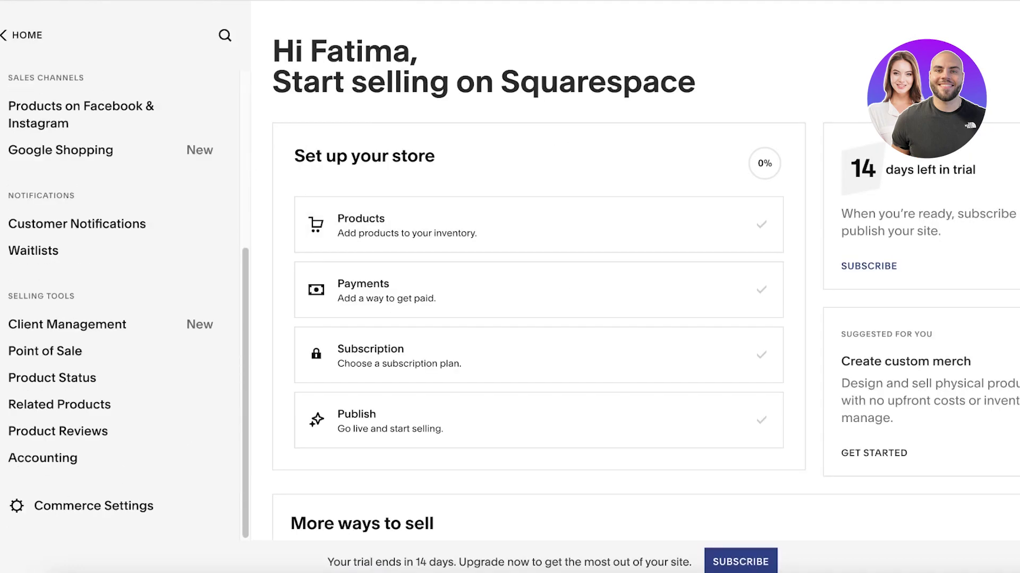
{"action": "left_click", "coordinate": [8, 31]}
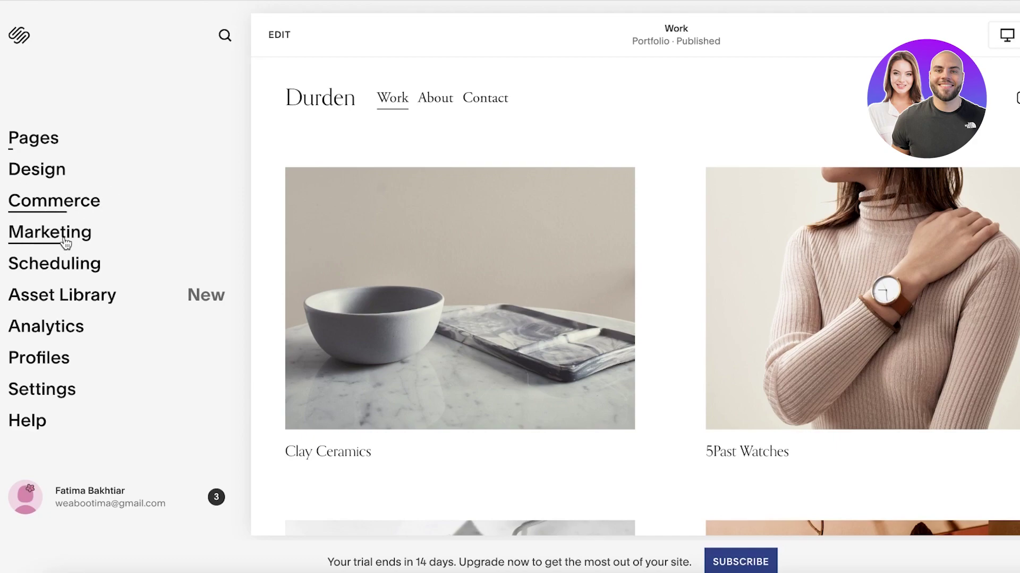
Go to Marketing > Email Campaigns and review the empty campaigns overview.
{"action": "left_click", "coordinate": [32, 233]}
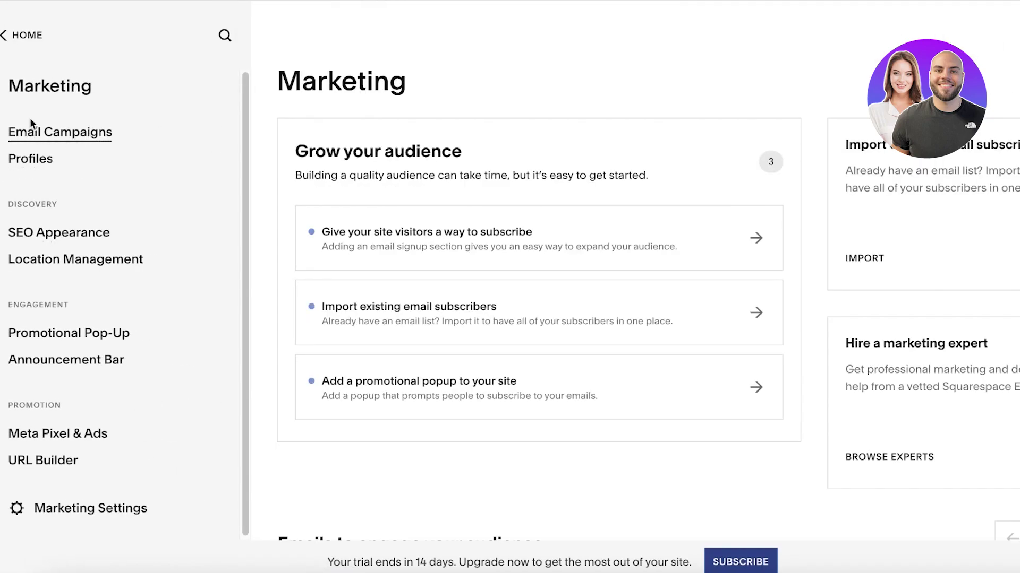
{"action": "left_click", "coordinate": [17, 134]}
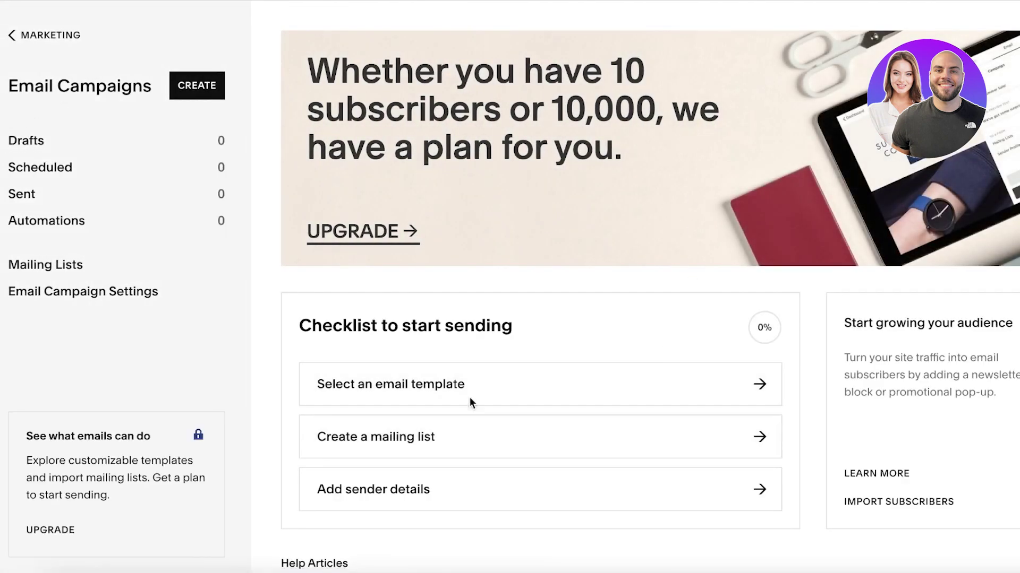
{"action": "scroll", "coordinate": [577, 184], "scroll_direction": "down", "scroll_amount": 2}
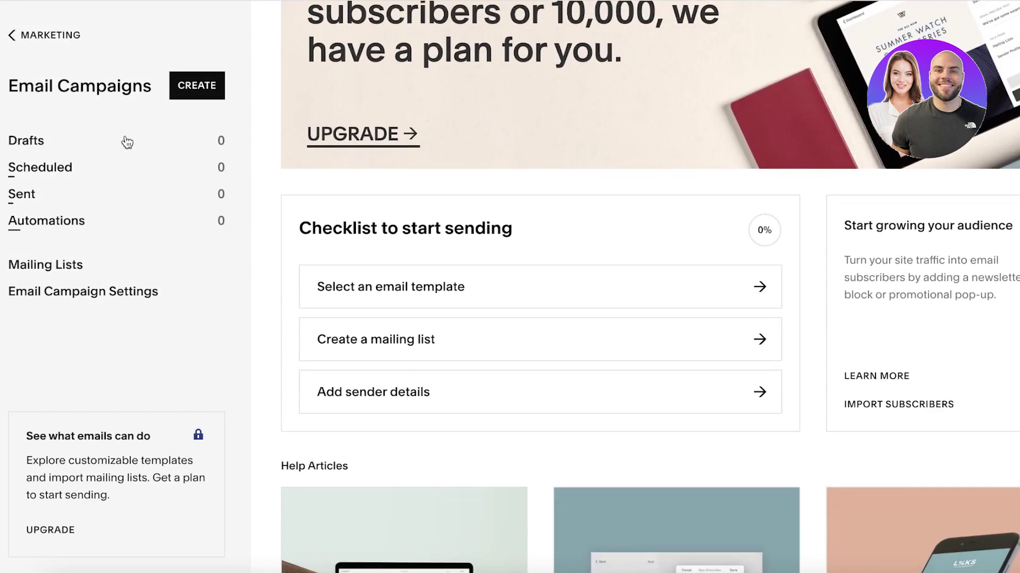
{"action": "scroll", "coordinate": [549, 150], "scroll_direction": "down", "scroll_amount": 5}
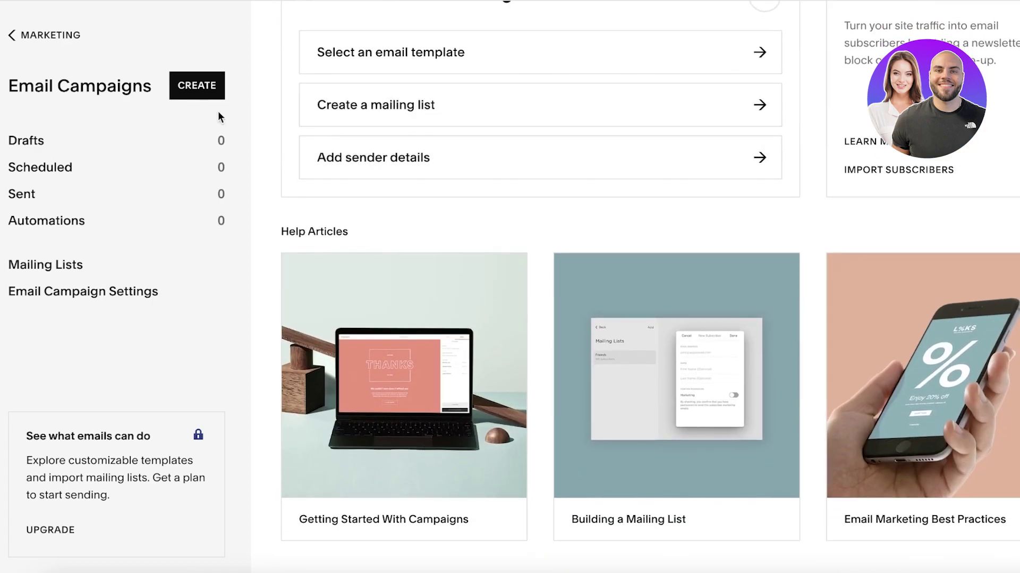
Create a new campaign, compare the campaign-type tabs, and pick a one-off Blast email.
{"action": "left_click", "coordinate": [203, 87]}
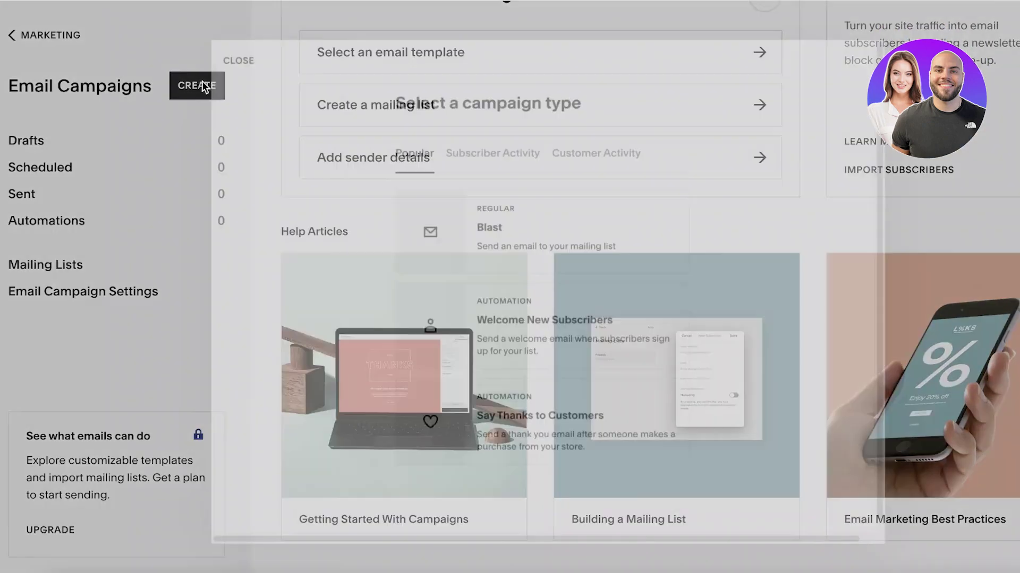
{"action": "left_click", "coordinate": [574, 146]}
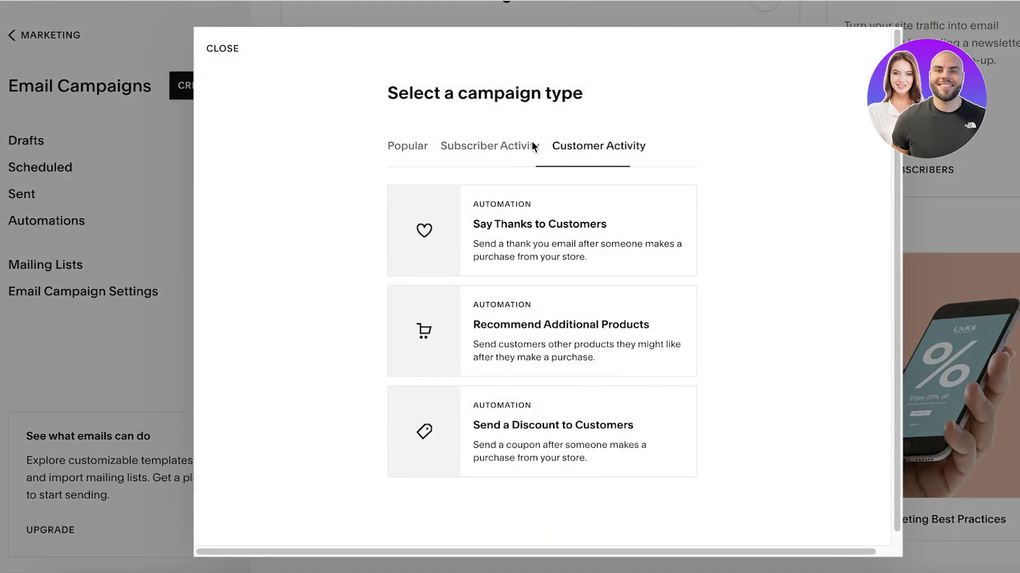
{"action": "left_click", "coordinate": [409, 155]}
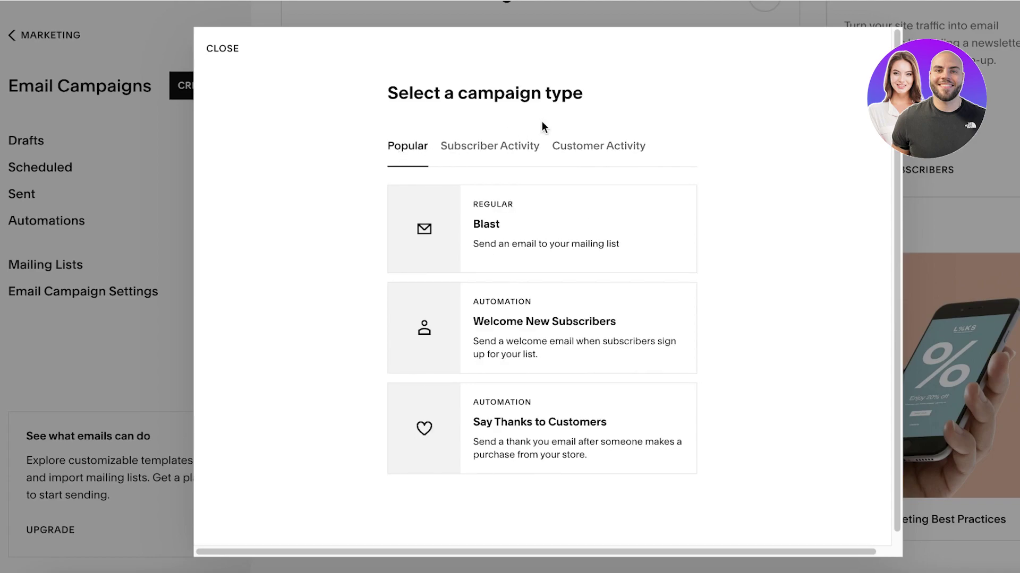
{"action": "left_click", "coordinate": [528, 150]}
{"action": "left_click", "coordinate": [424, 151]}
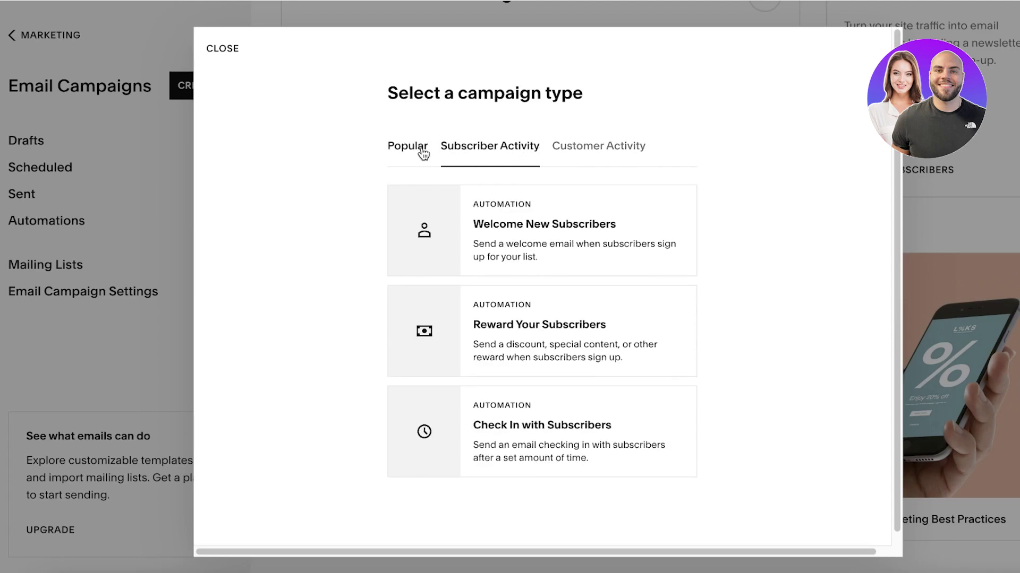
{"action": "left_click", "coordinate": [533, 147]}
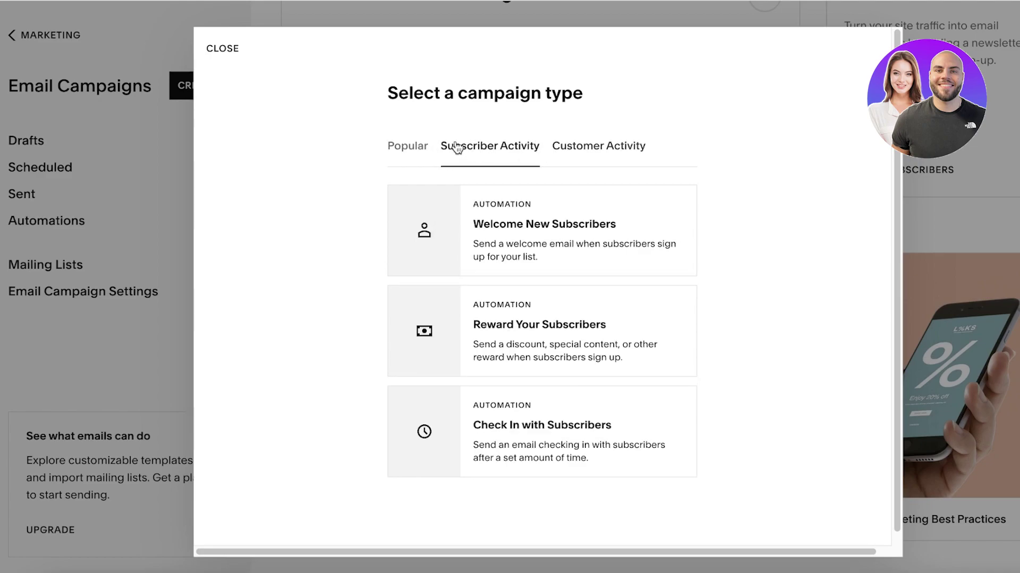
{"action": "left_click", "coordinate": [393, 139]}
{"action": "left_click", "coordinate": [452, 232]}
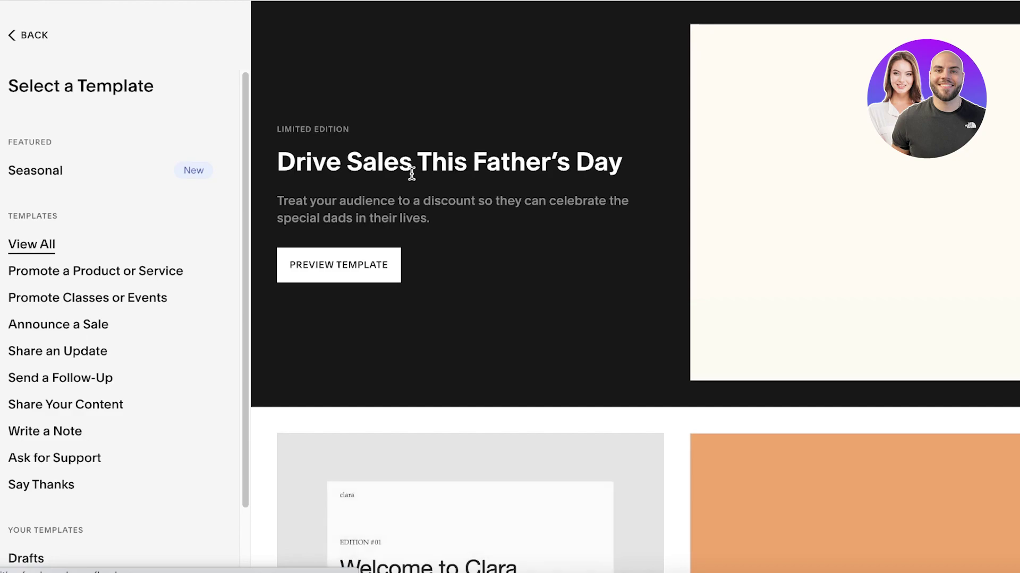
Browse the email templates and filter to the 'Promote a Product or Service' category.
{"action": "scroll", "coordinate": [409, 173], "scroll_direction": "down", "scroll_amount": 8}
{"action": "scroll", "coordinate": [387, 191], "scroll_direction": "up", "scroll_amount": 7}
{"action": "scroll", "coordinate": [390, 184], "scroll_direction": "down", "scroll_amount": 2}
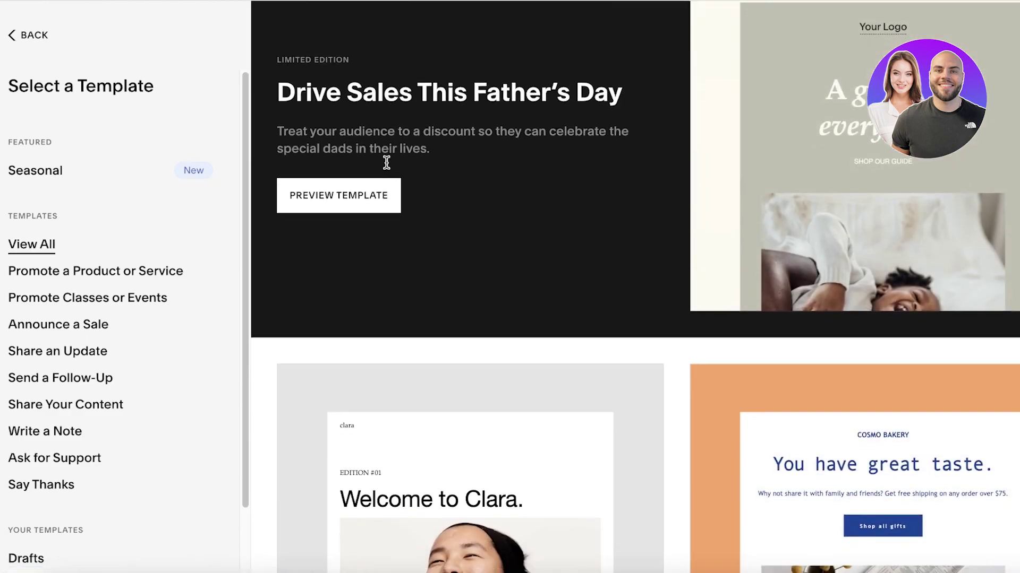
{"action": "scroll", "coordinate": [627, 106], "scroll_direction": "up", "scroll_amount": 2}
{"action": "scroll", "coordinate": [624, 79], "scroll_direction": "down", "scroll_amount": 6}
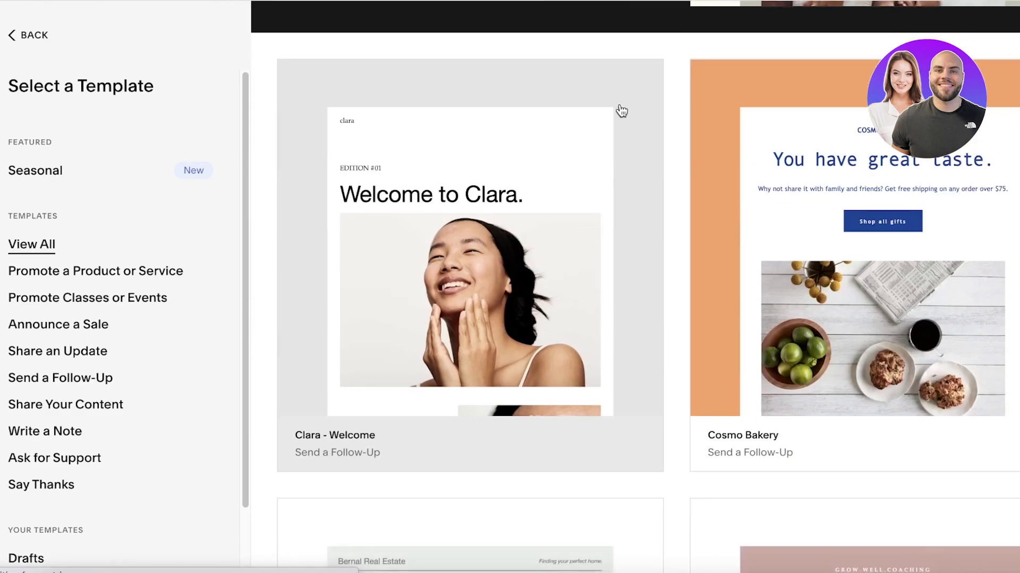
{"action": "scroll", "coordinate": [743, 155], "scroll_direction": "down", "scroll_amount": 2}
{"action": "scroll", "coordinate": [744, 155], "scroll_direction": "down", "scroll_amount": 8}
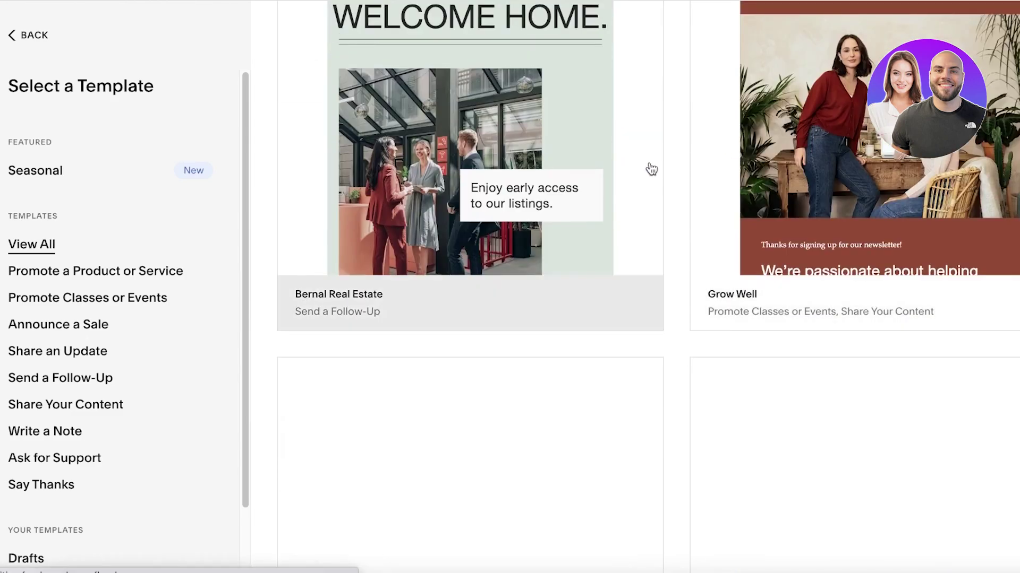
{"action": "scroll", "coordinate": [661, 169], "scroll_direction": "down", "scroll_amount": 14}
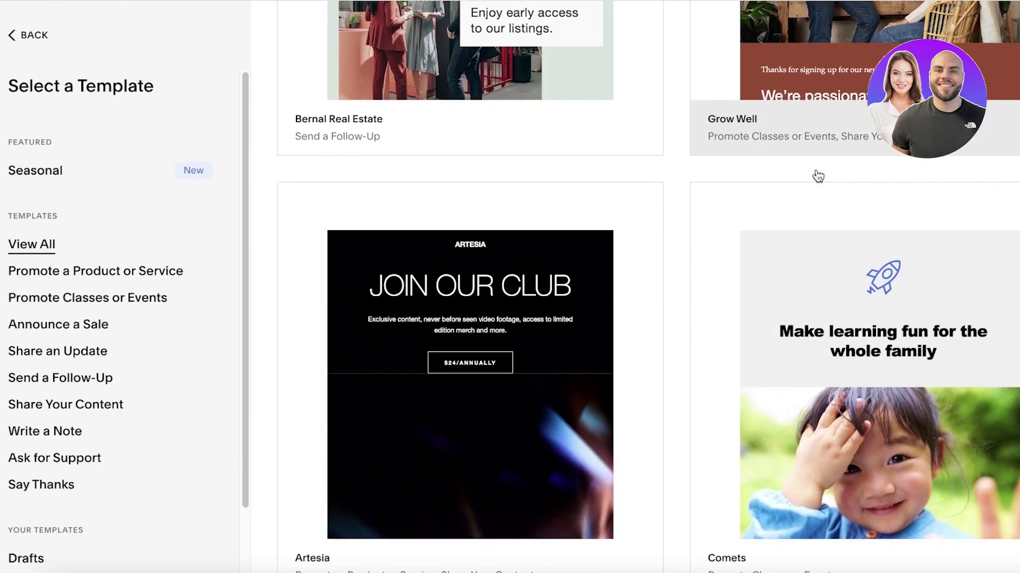
{"action": "scroll", "coordinate": [408, 171], "scroll_direction": "down", "scroll_amount": 13}
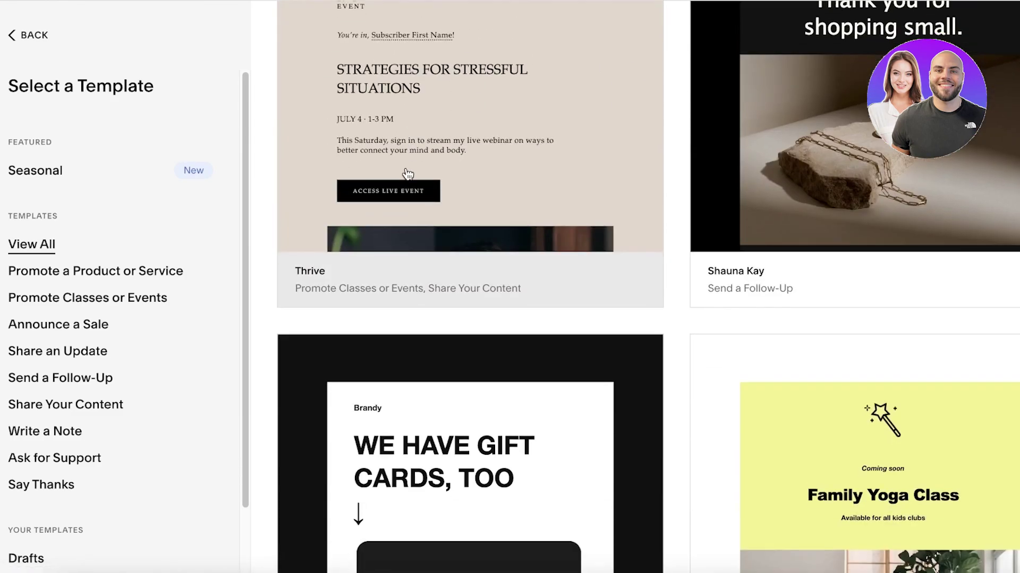
{"action": "scroll", "coordinate": [406, 176], "scroll_direction": "down", "scroll_amount": 3}
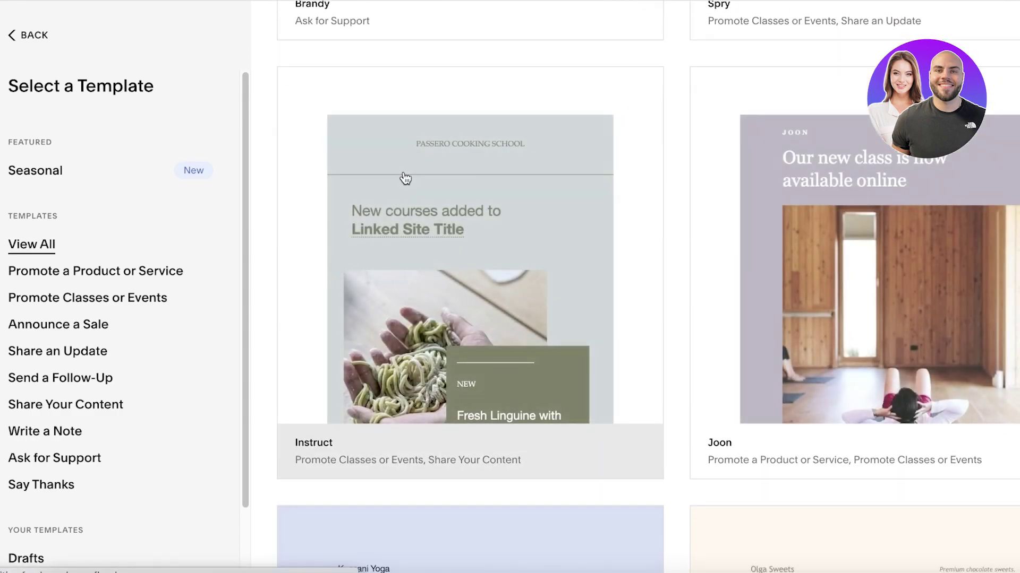
{"action": "scroll", "coordinate": [404, 175], "scroll_direction": "up", "scroll_amount": 3}
{"action": "scroll", "coordinate": [404, 177], "scroll_direction": "down", "scroll_amount": 11}
{"action": "scroll", "coordinate": [430, 175], "scroll_direction": "down", "scroll_amount": 8}
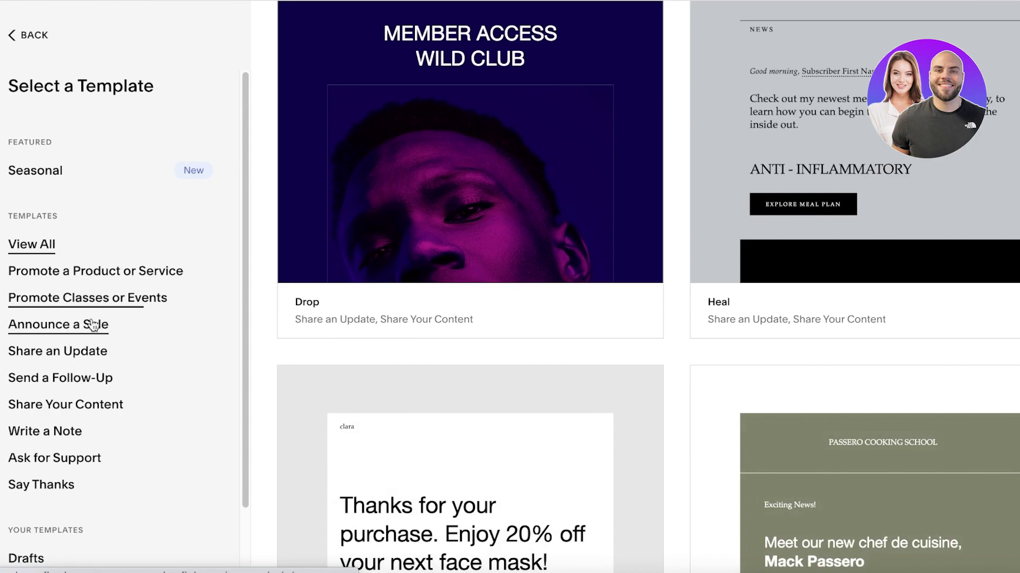
{"action": "left_click", "coordinate": [98, 274]}
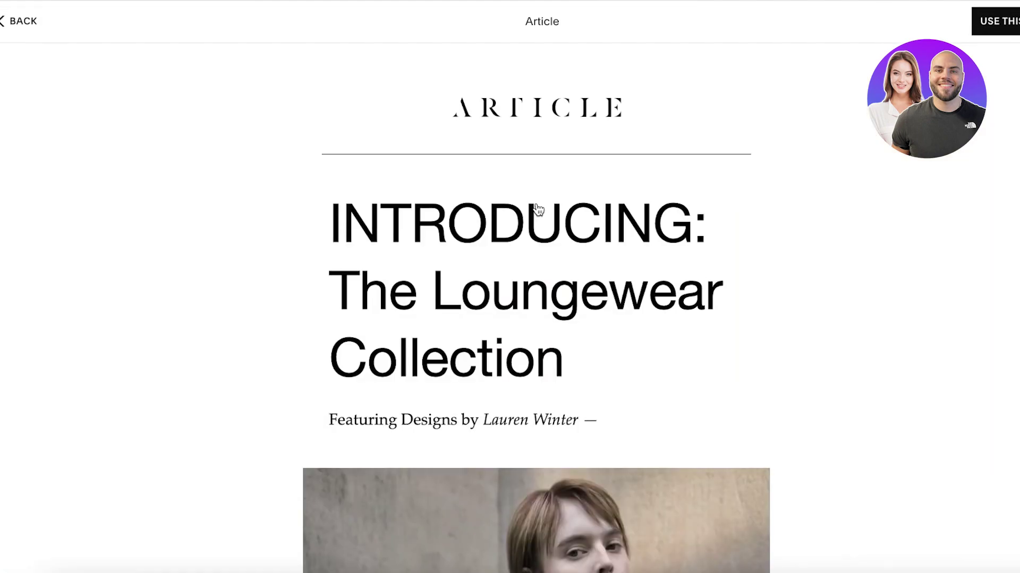
Scroll the Article template preview down to its footer and back to the top.
{"action": "scroll", "coordinate": [533, 215], "scroll_direction": "down", "scroll_amount": 15}
{"action": "scroll", "coordinate": [578, 218], "scroll_direction": "up", "scroll_amount": 15}
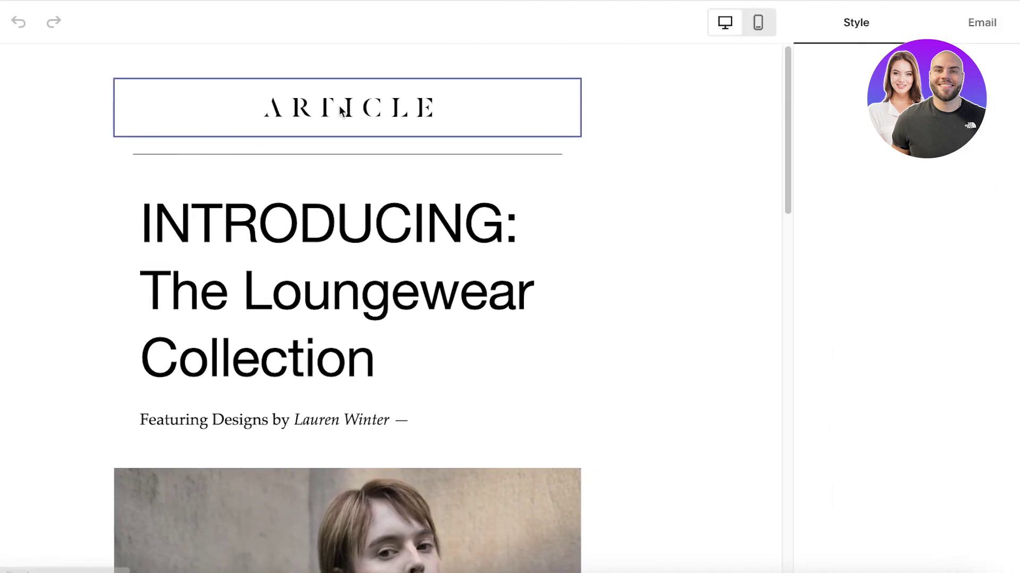
Use the Article template and delete the ARTICLE logo image from the email header.
{"action": "left_click", "coordinate": [331, 110]}
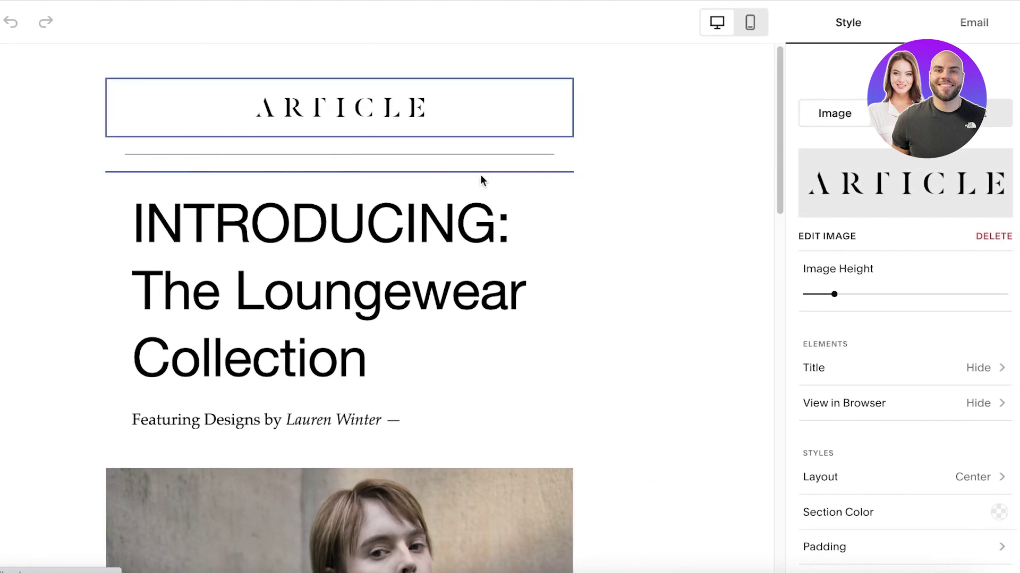
{"action": "left_click", "coordinate": [986, 238]}
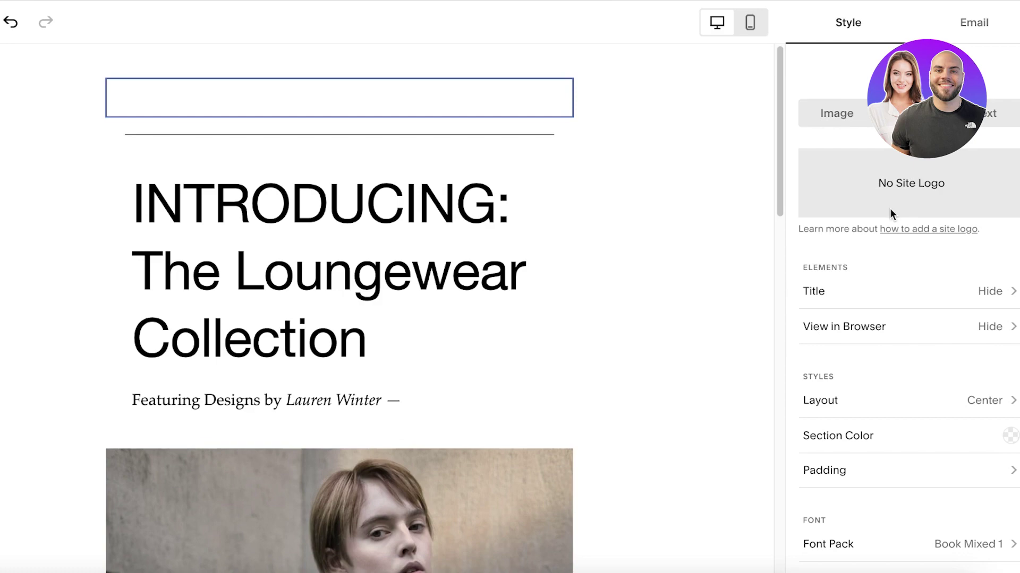
{"action": "left_click", "coordinate": [818, 118]}
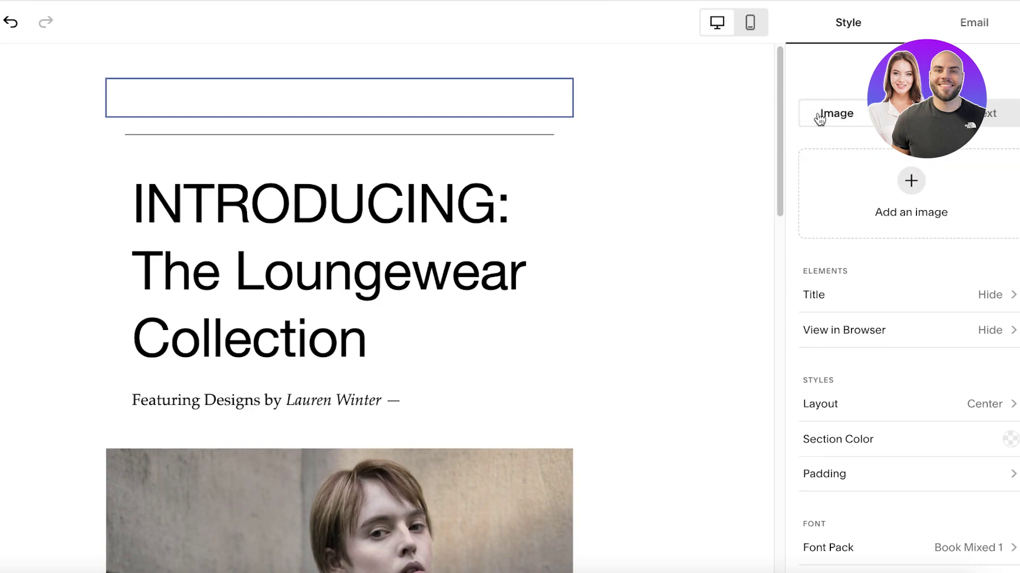
{"action": "left_click", "coordinate": [464, 198]}
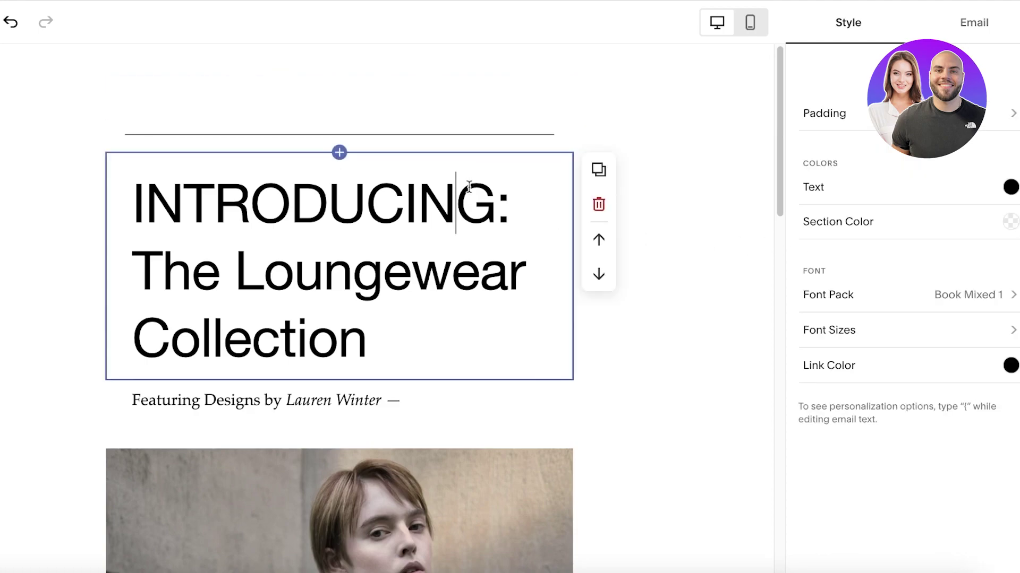
{"action": "left_click", "coordinate": [511, 95]}
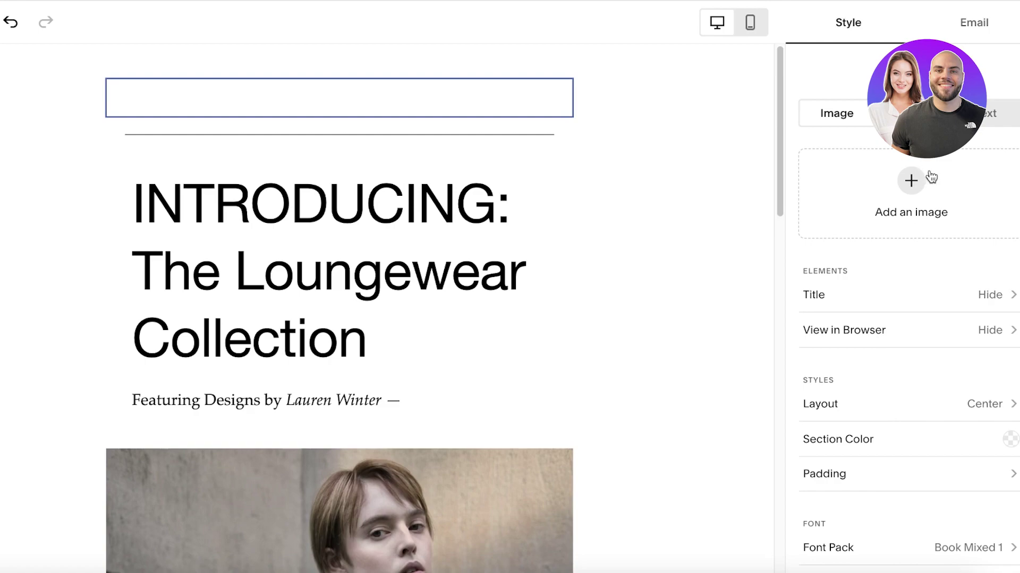
Make the header logo text reading 'Durden', about 53 px, in black.
{"action": "left_click", "coordinate": [988, 113]}
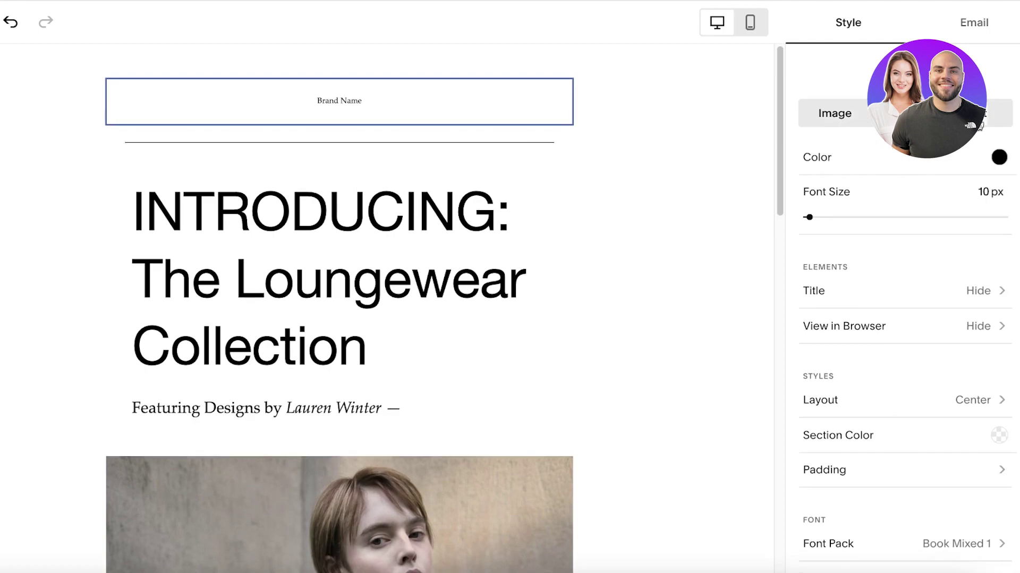
{"action": "triple_click", "coordinate": [447, 100]}
{"action": "type", "text": "Durden"}
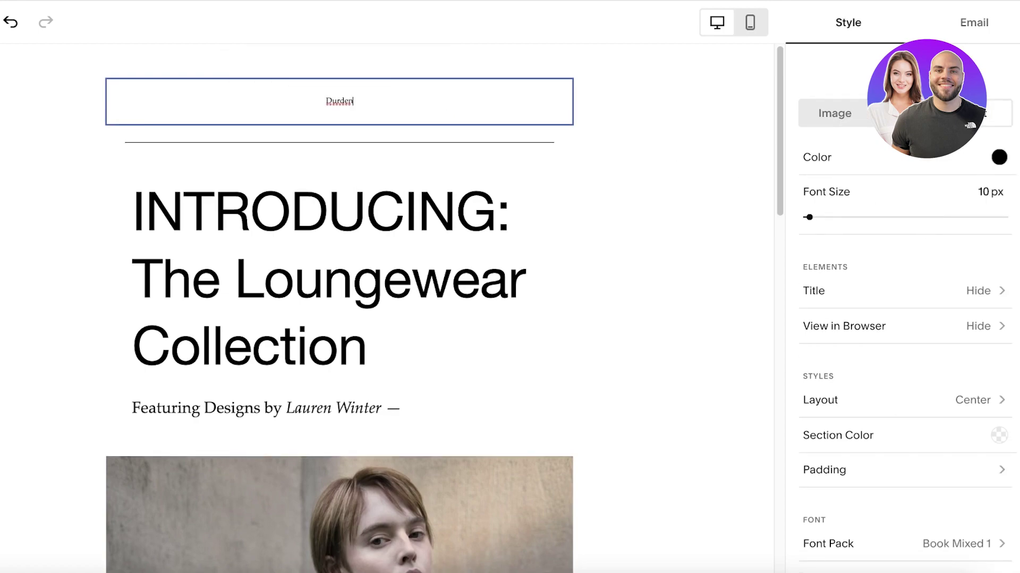
{"action": "left_click_drag", "start_coordinate": [824, 224], "coordinate": [964, 218]}
{"action": "left_click", "coordinate": [998, 157]}
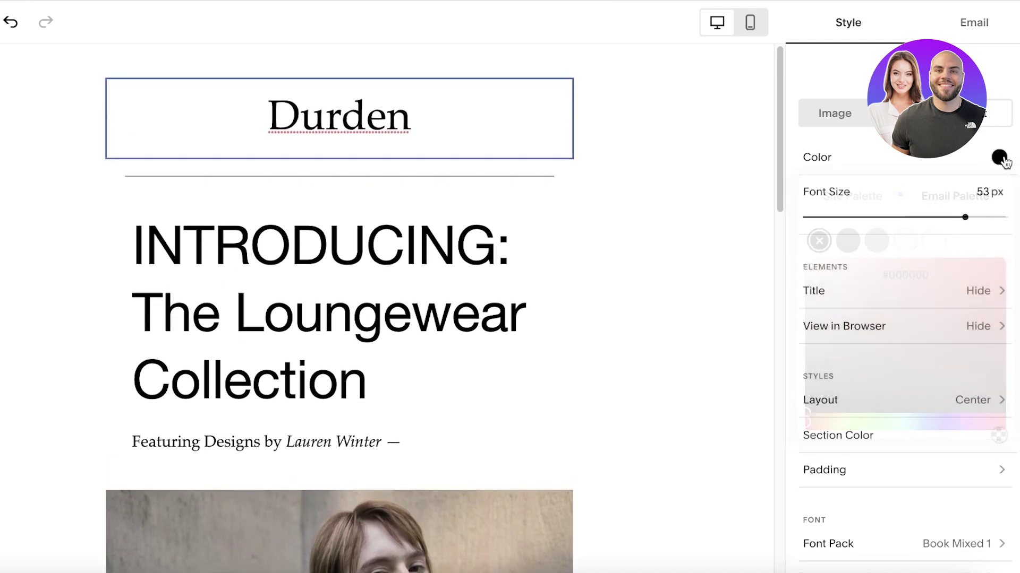
{"action": "left_click_drag", "start_coordinate": [972, 360], "coordinate": [933, 428]}
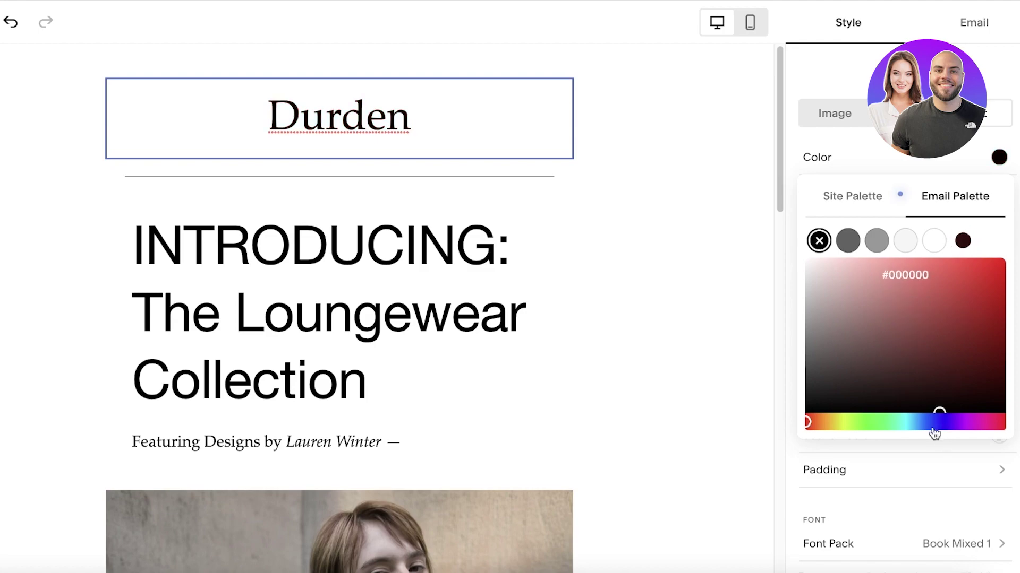
{"action": "left_click", "coordinate": [832, 154]}
Set the header section background colour to white.
{"action": "scroll", "coordinate": [865, 328], "scroll_direction": "down", "scroll_amount": 1}
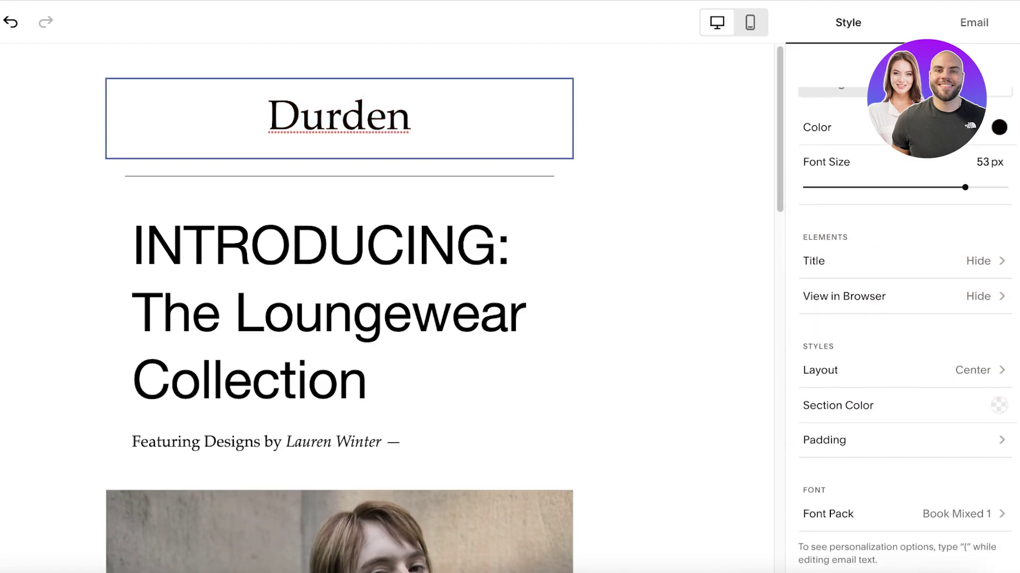
{"action": "left_click", "coordinate": [871, 417]}
{"action": "mouse_move", "coordinate": [815, 334]}
{"action": "left_mouse_down"}
{"action": "mouse_move", "coordinate": [812, 198]}
{"action": "mouse_move", "coordinate": [781, 477]}
{"action": "mouse_move", "coordinate": [839, 216]}
{"action": "mouse_move", "coordinate": [864, 191]}
{"action": "left_mouse_up"}
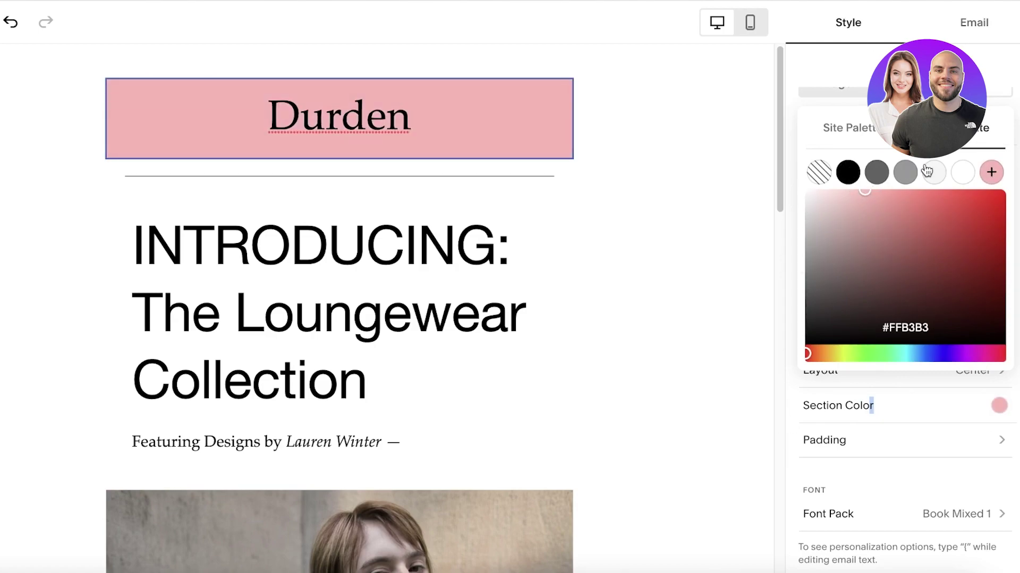
{"action": "left_click", "coordinate": [954, 176]}
{"action": "left_click", "coordinate": [716, 235]}
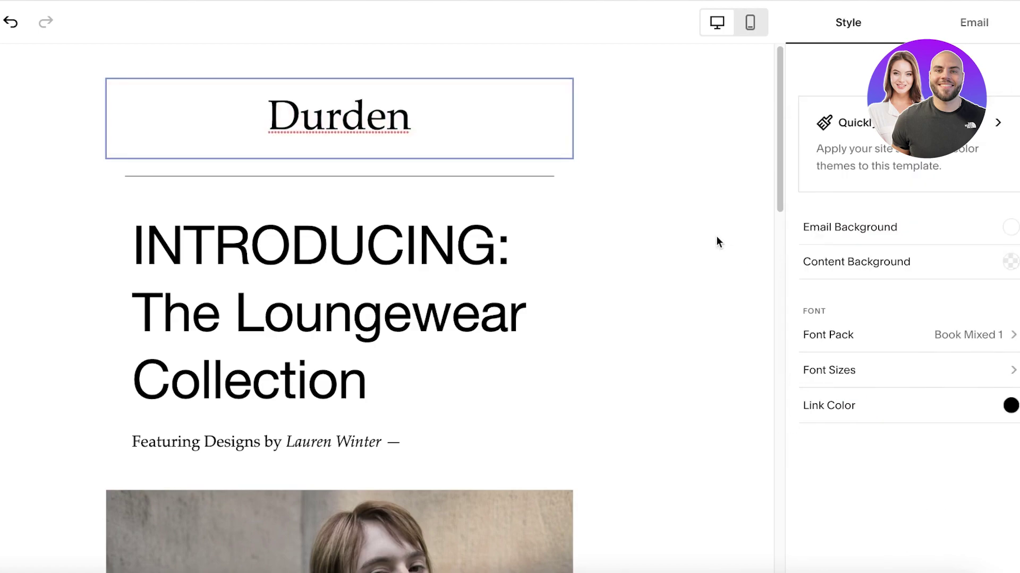
Scroll to the bottom of the email and select the ARTICLE footer section.
{"action": "left_click", "coordinate": [933, 36]}
{"action": "left_click", "coordinate": [406, 319]}
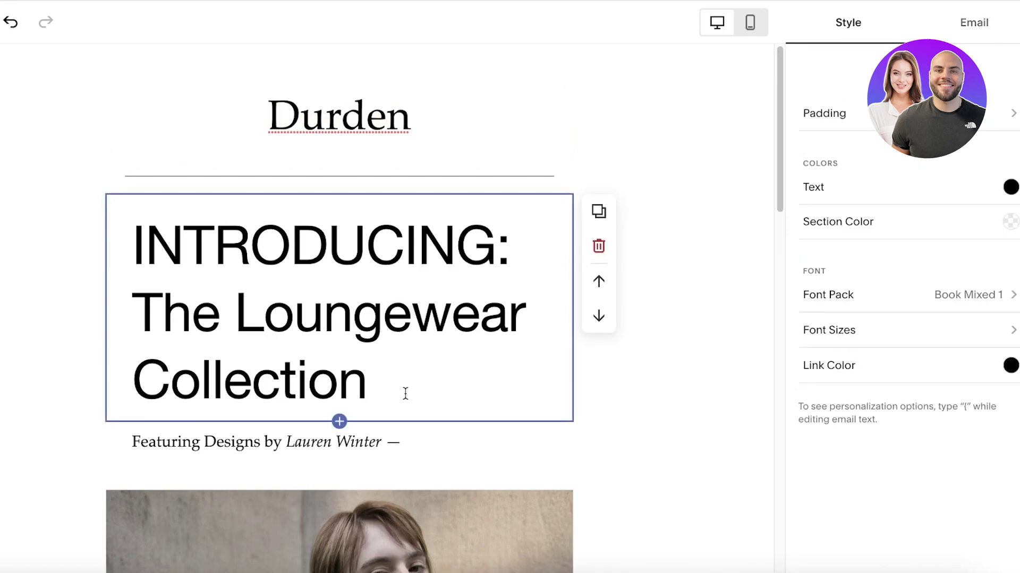
{"action": "left_click_drag", "start_coordinate": [405, 393], "coordinate": [314, 297]}
{"action": "scroll", "coordinate": [303, 342], "scroll_direction": "down", "scroll_amount": 12}
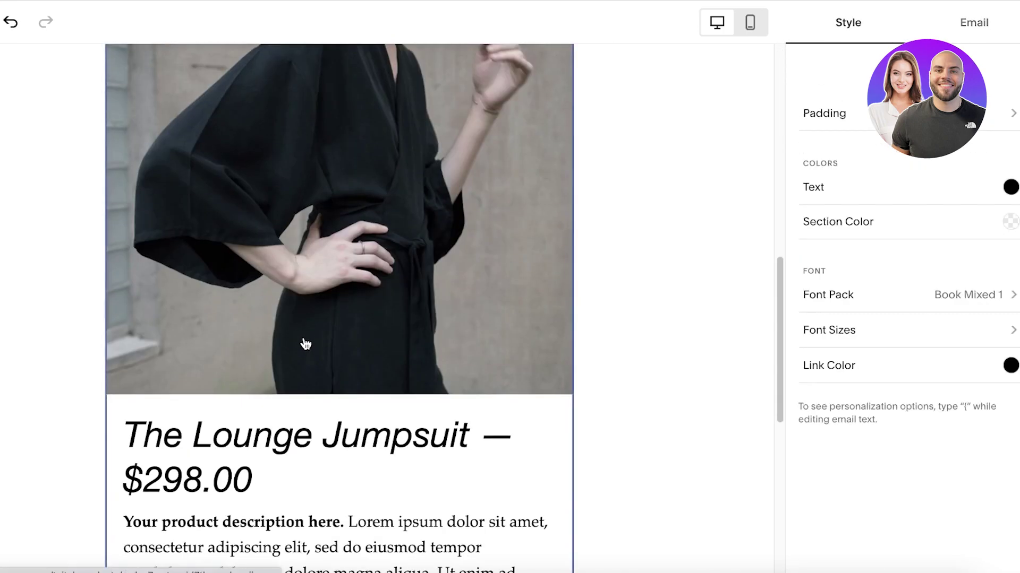
{"action": "scroll", "coordinate": [281, 245], "scroll_direction": "down", "scroll_amount": 6}
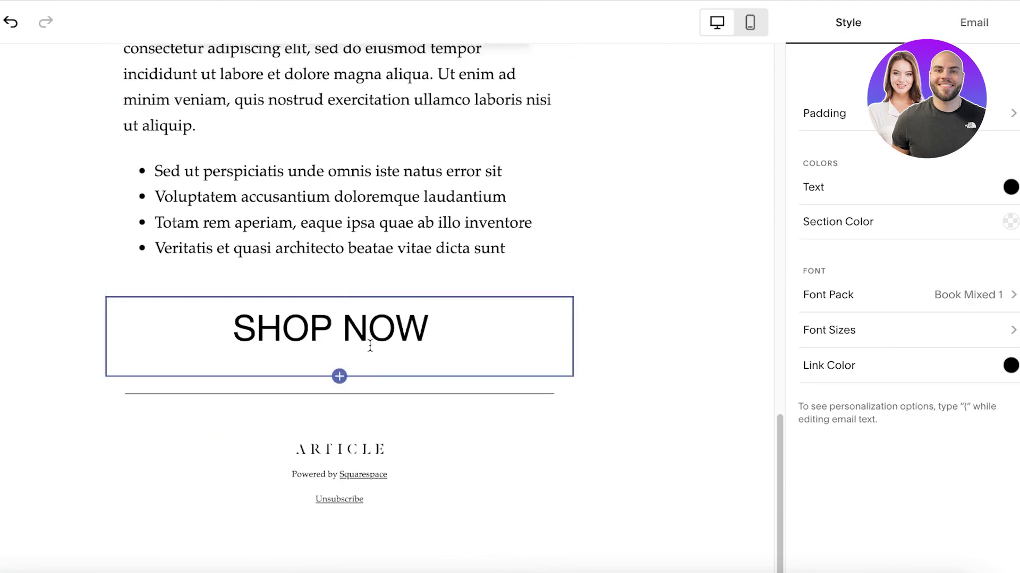
{"action": "scroll", "coordinate": [364, 243], "scroll_direction": "up", "scroll_amount": 5}
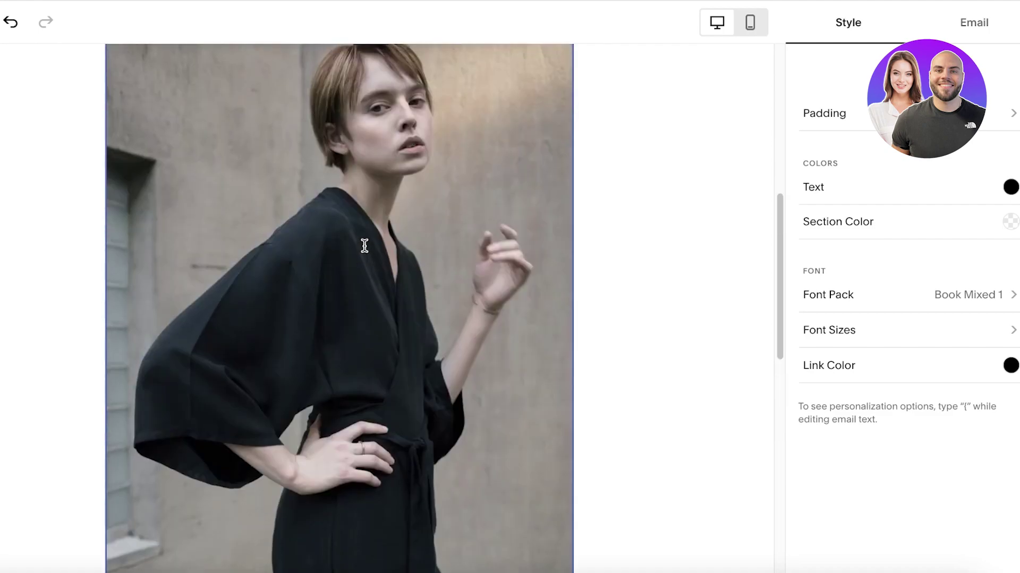
{"action": "scroll", "coordinate": [364, 243], "scroll_direction": "down", "scroll_amount": 5}
{"action": "left_click", "coordinate": [342, 446]}
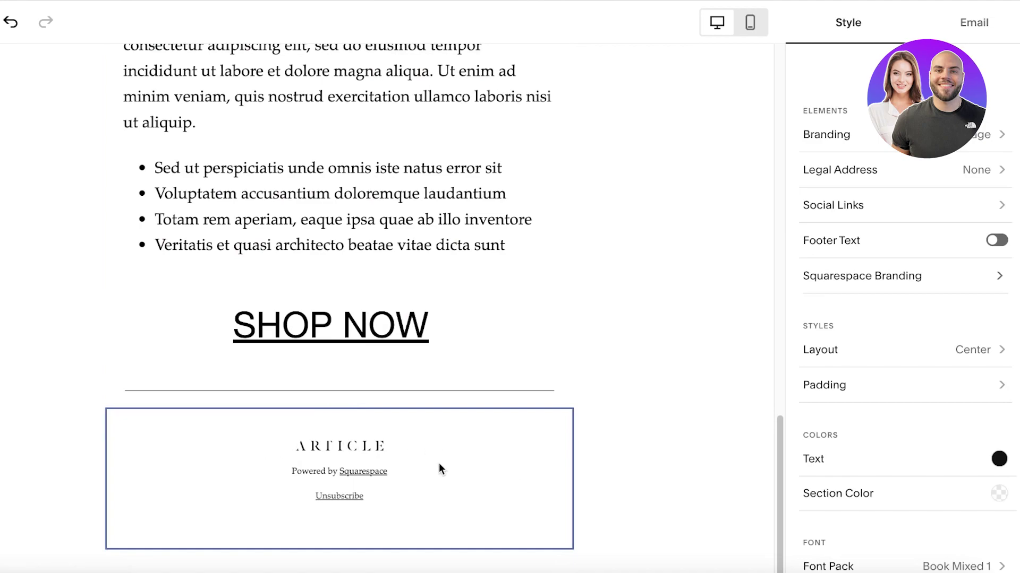
Delete the footer's ARTICLE logo and switch its branding to the text 'Durden'.
{"action": "left_click", "coordinate": [844, 141]}
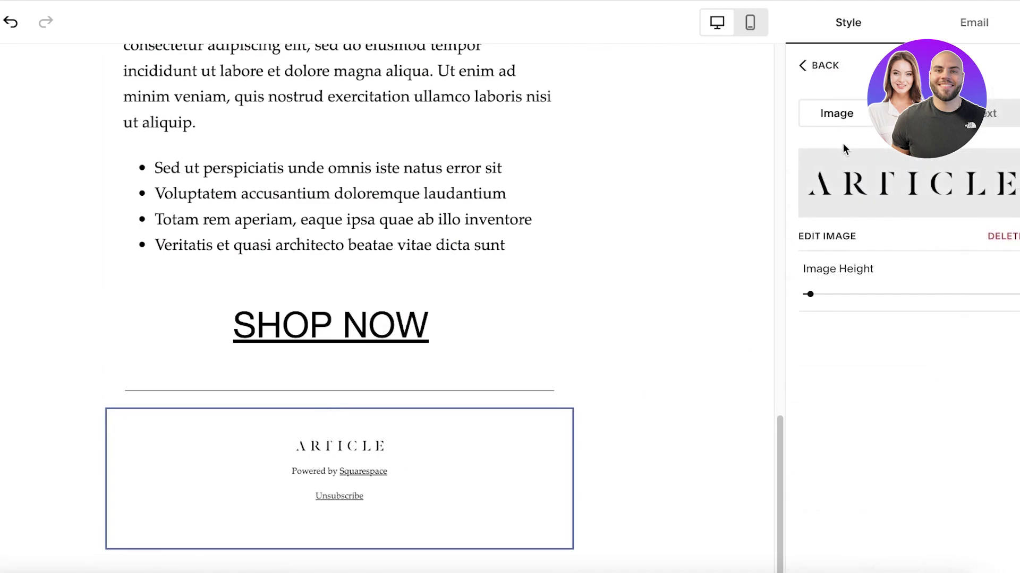
{"action": "left_click", "coordinate": [1008, 248]}
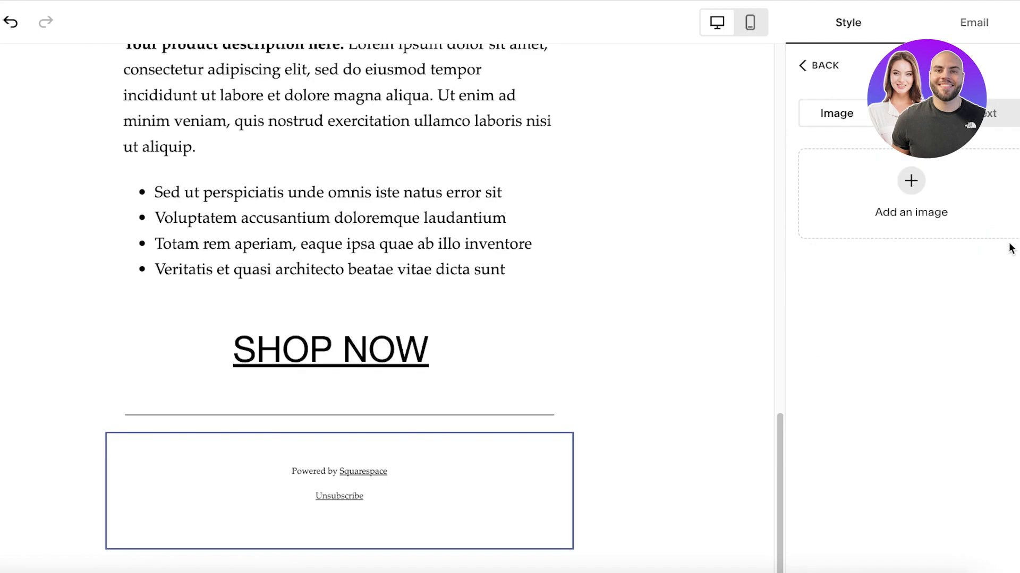
{"action": "left_click", "coordinate": [989, 114]}
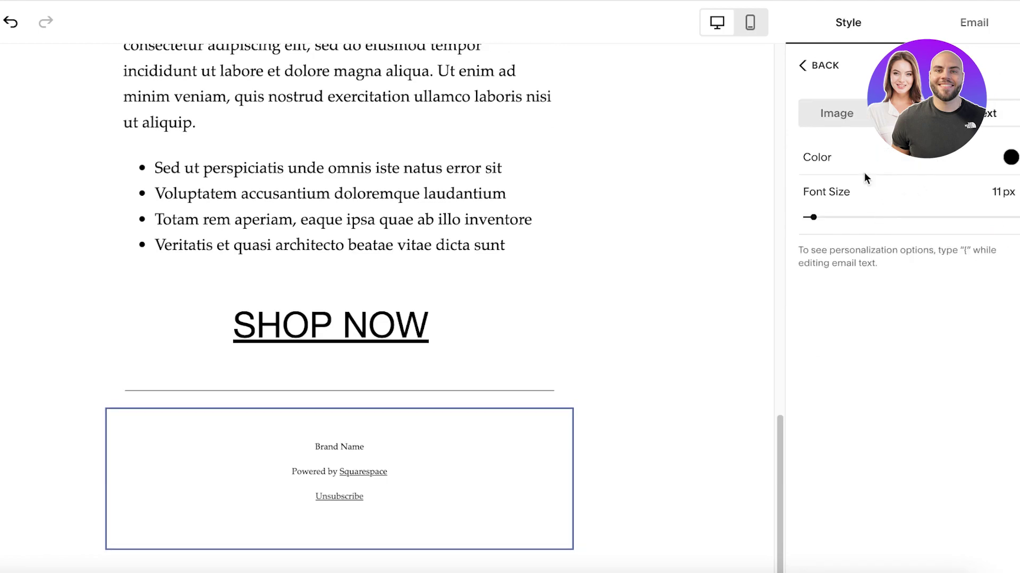
{"action": "triple_click", "coordinate": [321, 446]}
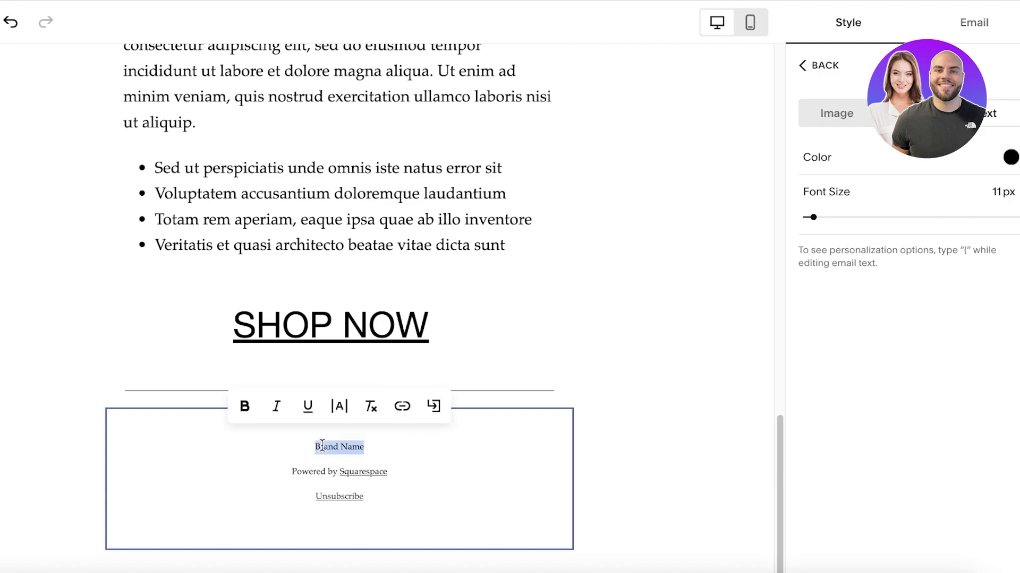
{"action": "type", "text": "Durden"}
{"action": "left_click", "coordinate": [753, 285]}
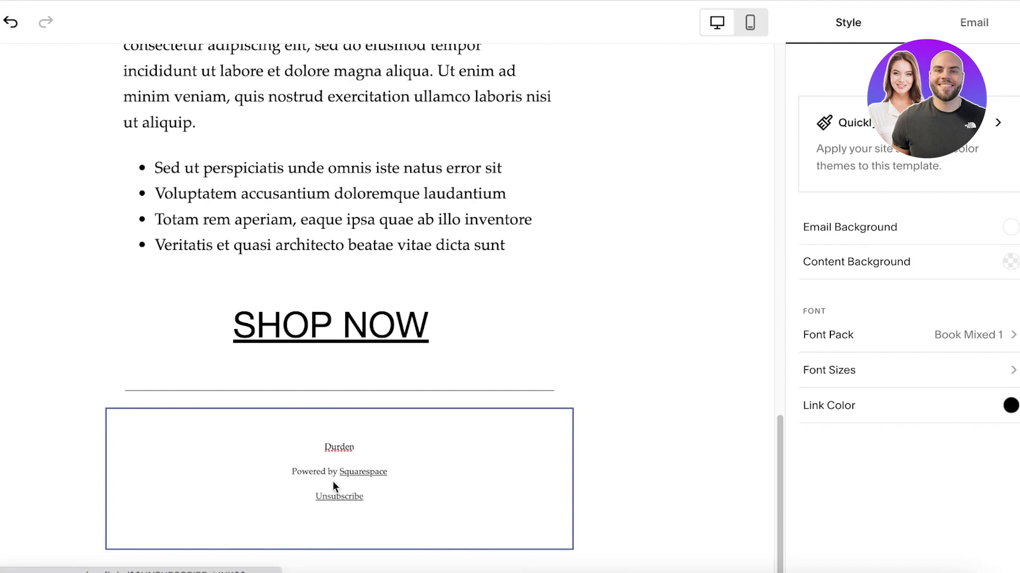
{"action": "scroll", "coordinate": [265, 458], "scroll_direction": "up", "scroll_amount": 8}
{"action": "scroll", "coordinate": [244, 460], "scroll_direction": "up", "scroll_amount": 8}
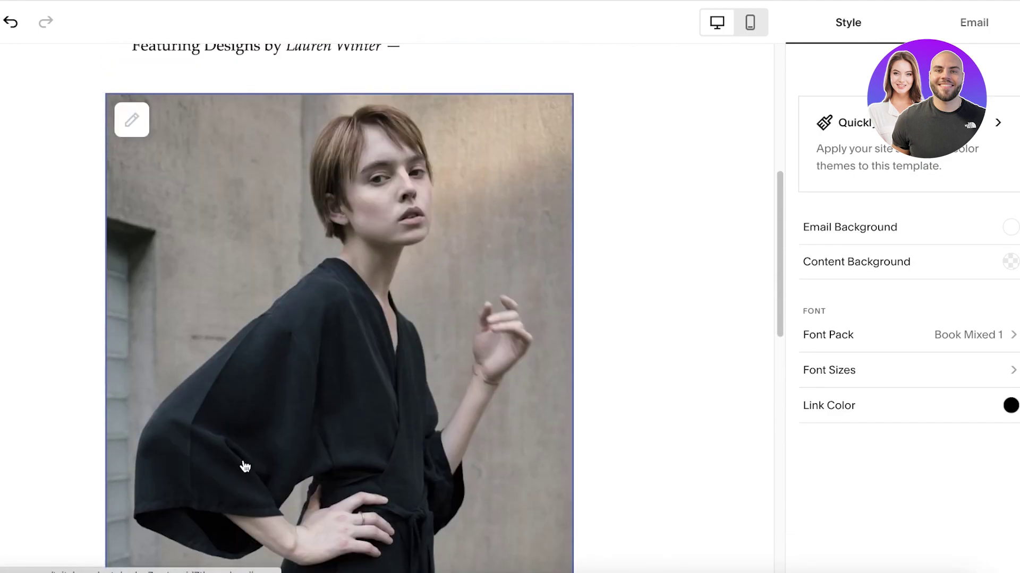
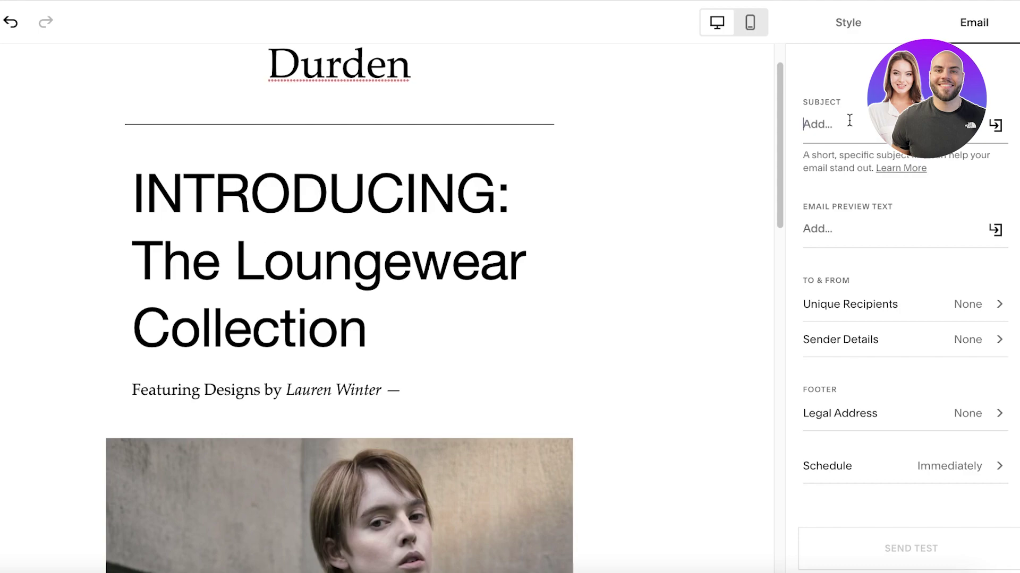
Set the subject to 'NEW DROP!' and the preview text to 'Get the latest loungewear collection now!'.
{"action": "type", "text": "NEW DROP!"}
{"action": "left_click", "coordinate": [860, 230]}
{"action": "type", "text": "Get the latest loungewear collection now!"}
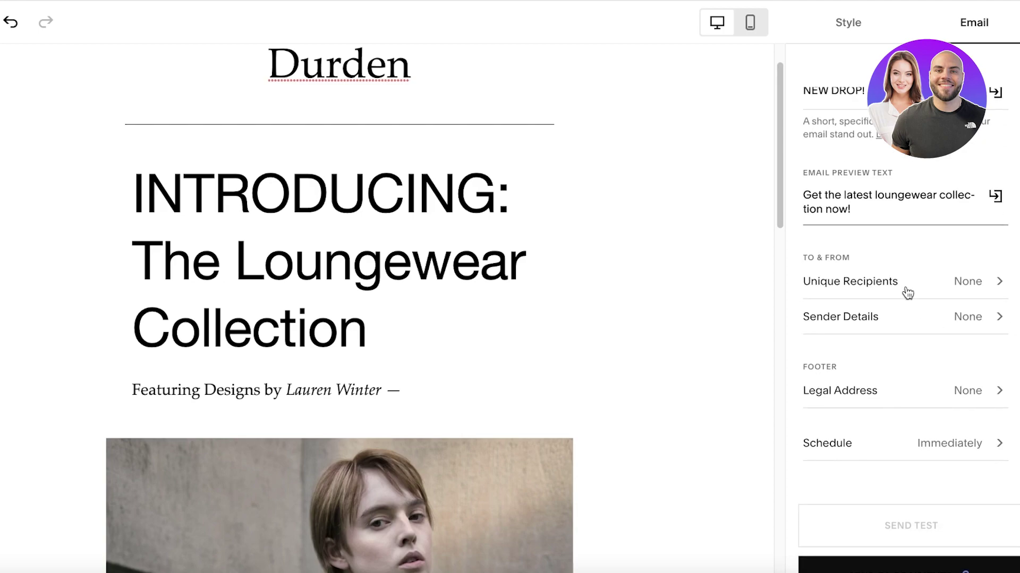
Set the recipients to All subscribers after briefly looking at the specific segment options.
{"action": "left_click", "coordinate": [906, 292]}
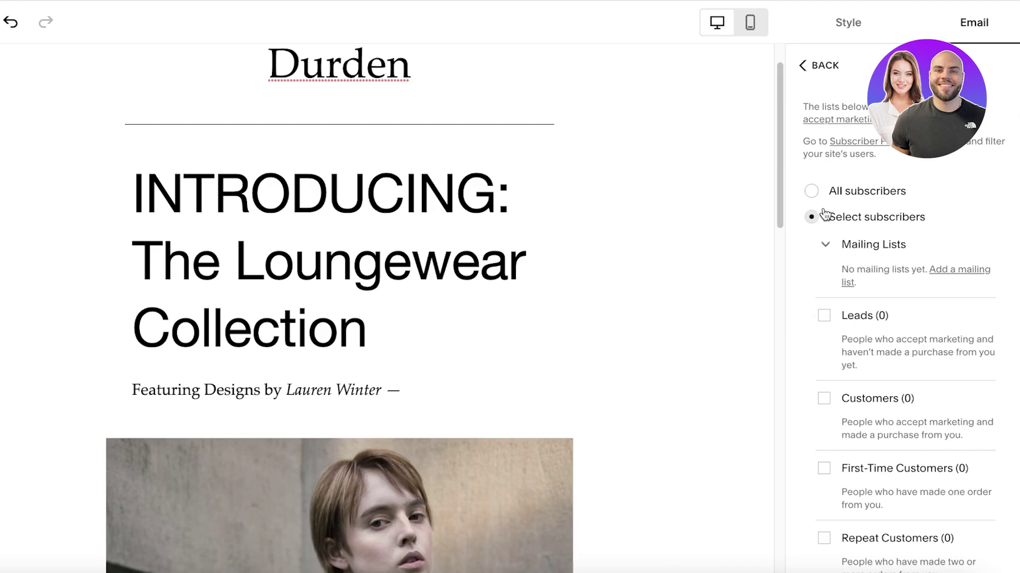
{"action": "left_click", "coordinate": [811, 192]}
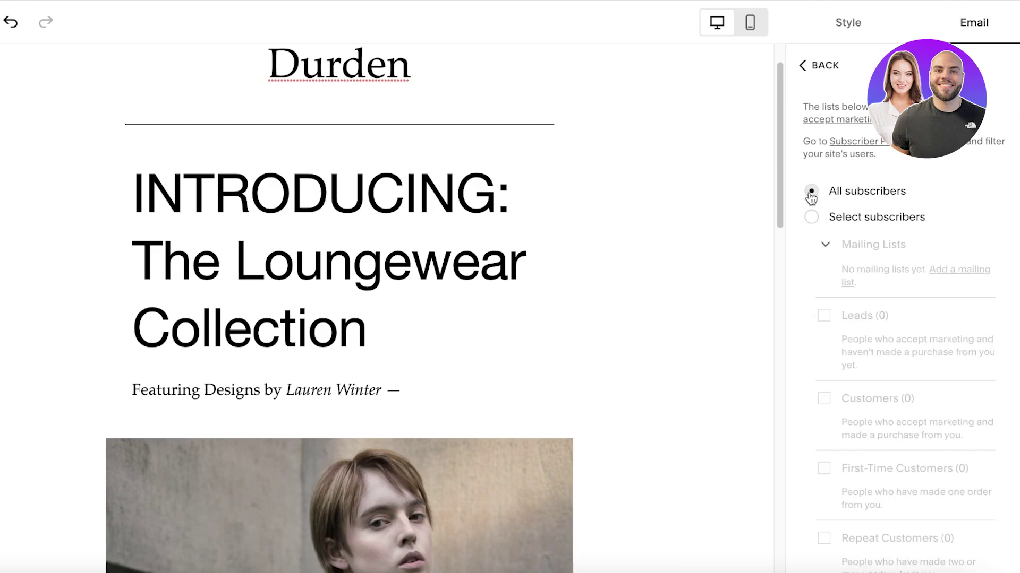
{"action": "left_click", "coordinate": [809, 228]}
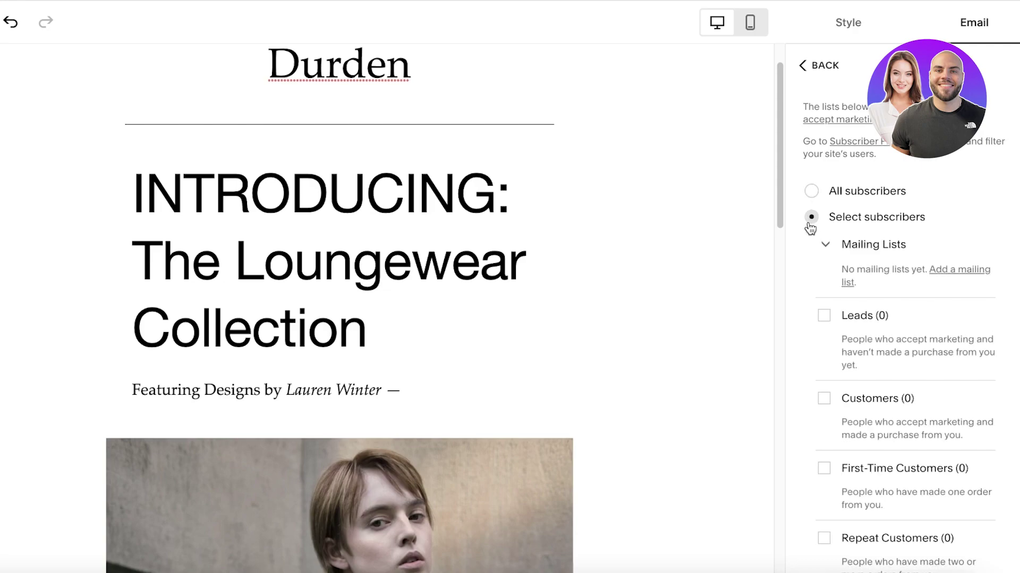
{"action": "scroll", "coordinate": [808, 224], "scroll_direction": "down", "scroll_amount": 5}
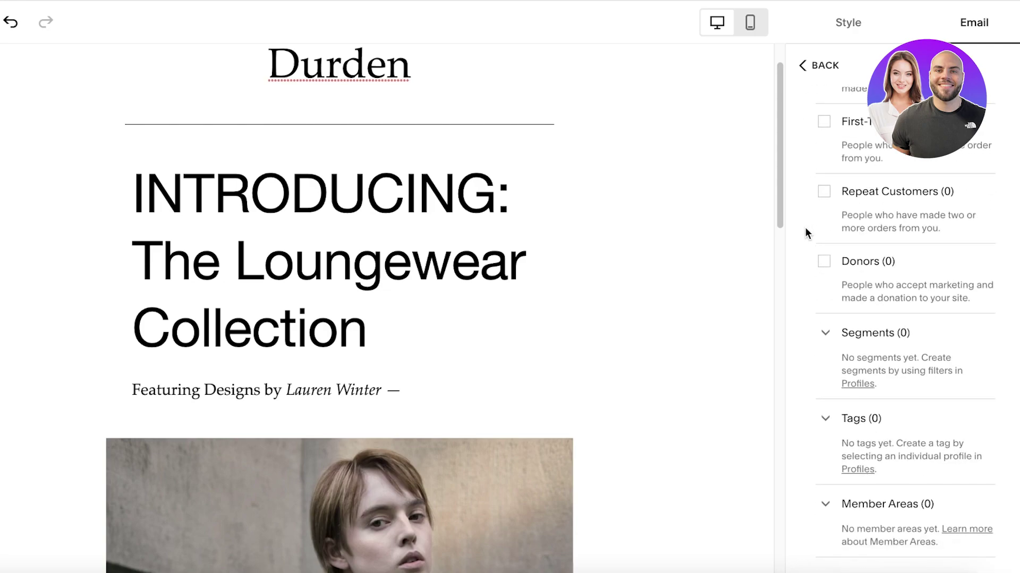
{"action": "left_click", "coordinate": [825, 340]}
{"action": "left_click", "coordinate": [824, 385]}
{"action": "scroll", "coordinate": [796, 325], "scroll_direction": "up", "scroll_amount": 3}
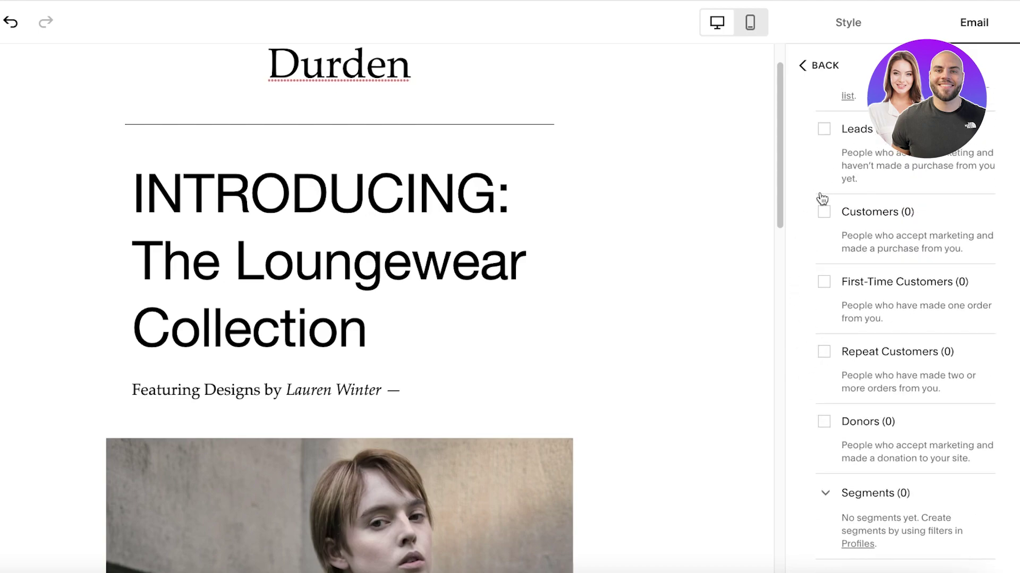
{"action": "scroll", "coordinate": [787, 327], "scroll_direction": "up", "scroll_amount": 2}
{"action": "scroll", "coordinate": [813, 280], "scroll_direction": "up", "scroll_amount": 4}
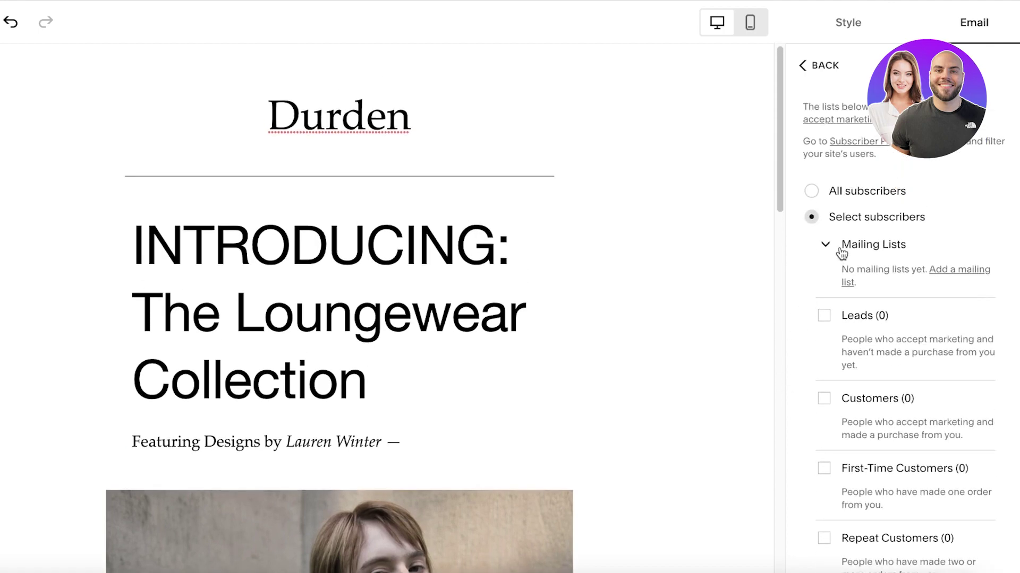
{"action": "left_click", "coordinate": [817, 194]}
{"action": "left_click", "coordinate": [805, 72]}
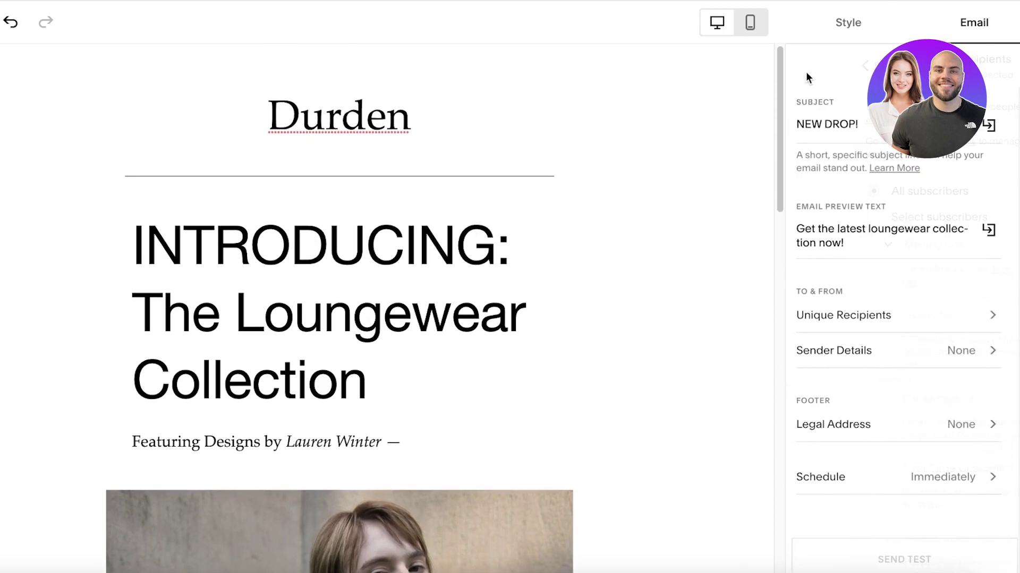
Add a new sender with a name and store email address, skipping email verification for now.
{"action": "left_click", "coordinate": [865, 356]}
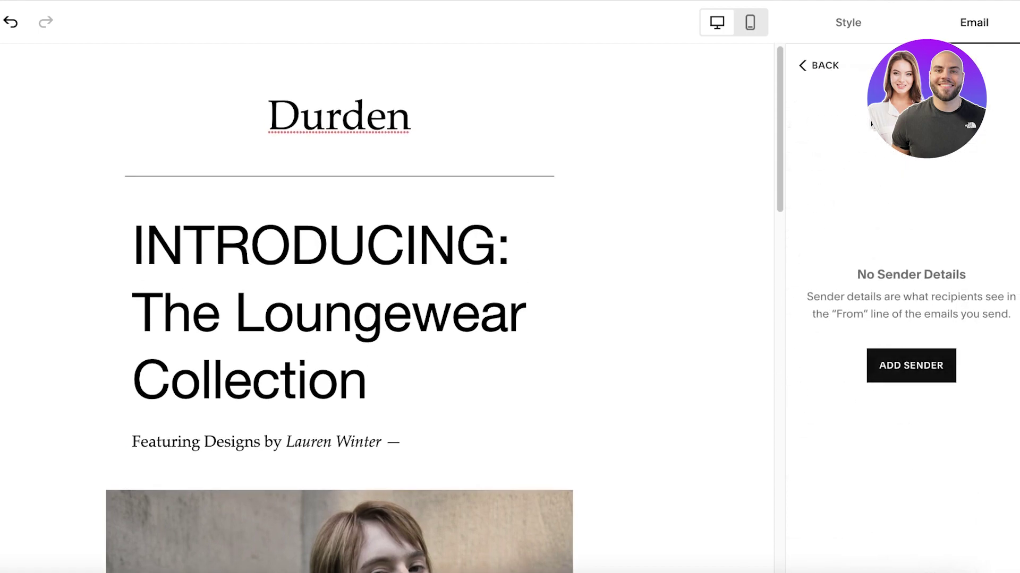
{"action": "left_click", "coordinate": [917, 374]}
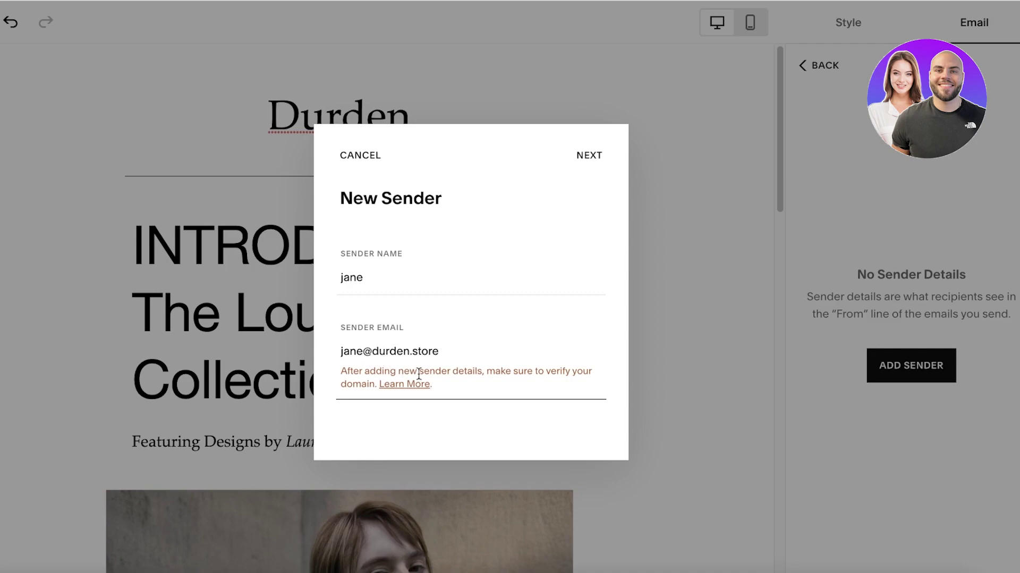
{"action": "left_click", "coordinate": [598, 154]}
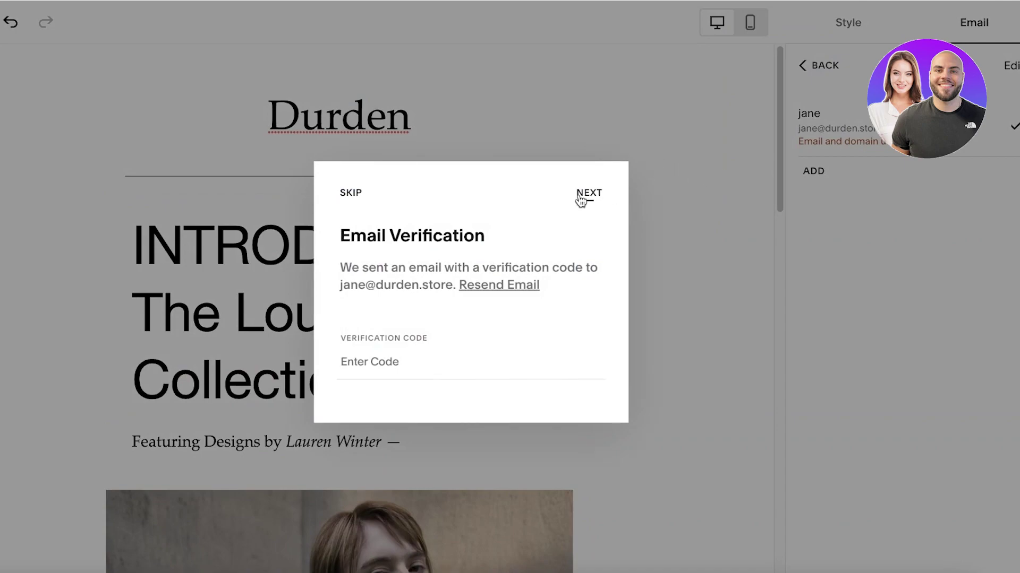
{"action": "left_click", "coordinate": [355, 192]}
{"action": "scroll", "coordinate": [891, 200], "scroll_direction": "down", "scroll_amount": 1}
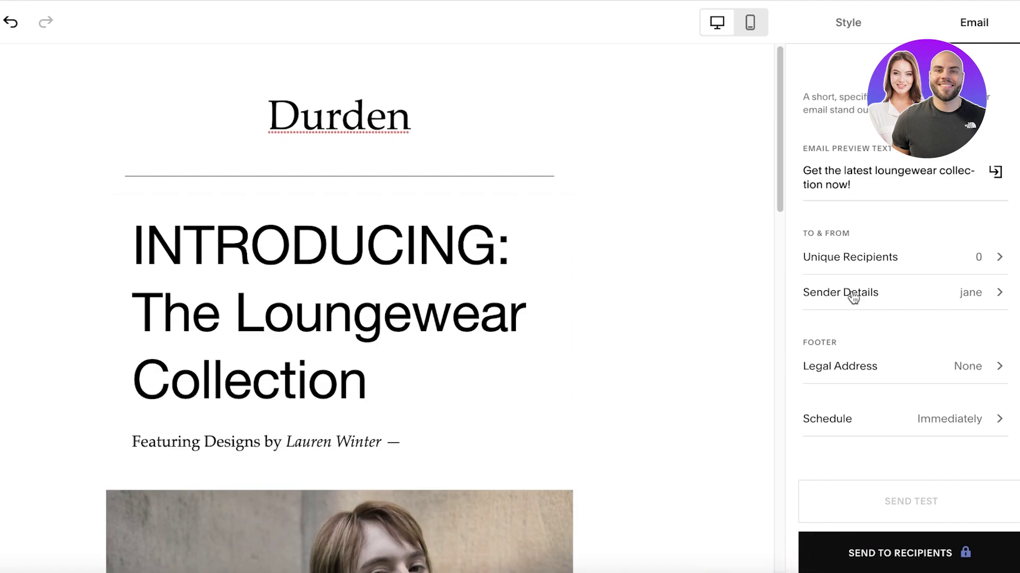
{"action": "scroll", "coordinate": [861, 358], "scroll_direction": "up", "scroll_amount": 2}
{"action": "scroll", "coordinate": [877, 375], "scroll_direction": "down", "scroll_amount": 2}
Add a second sender with a name and a Gmail address, skipping its verification.
{"action": "left_click", "coordinate": [923, 295]}
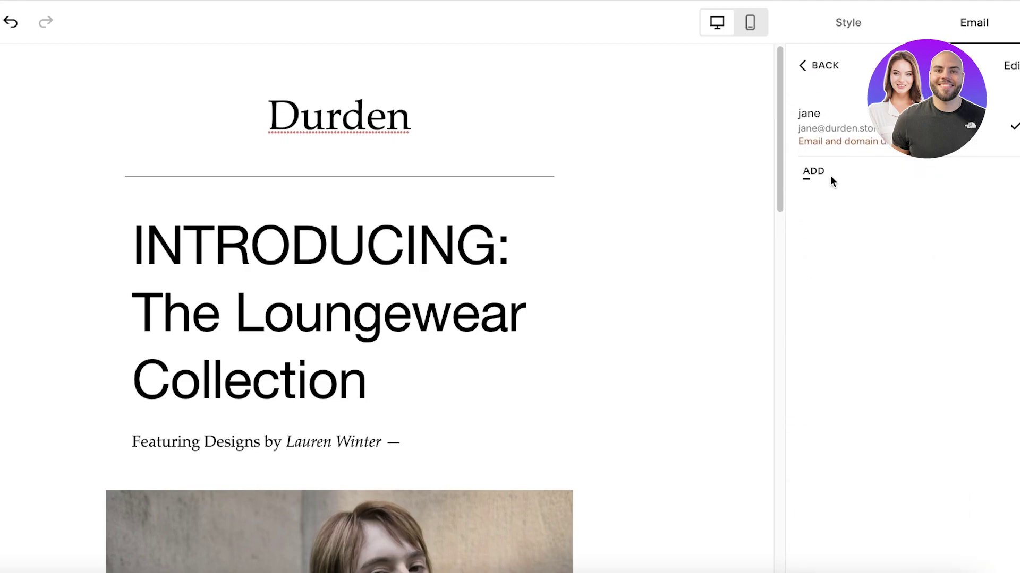
{"action": "left_click", "coordinate": [811, 172]}
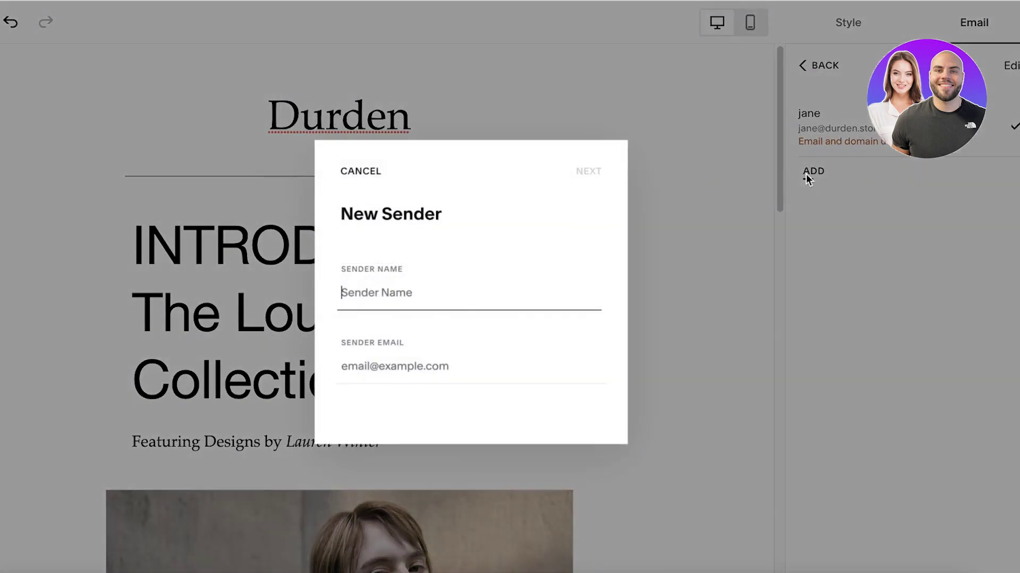
{"action": "type", "text": "Janr"}
{"action": "key", "text": "Tab"}
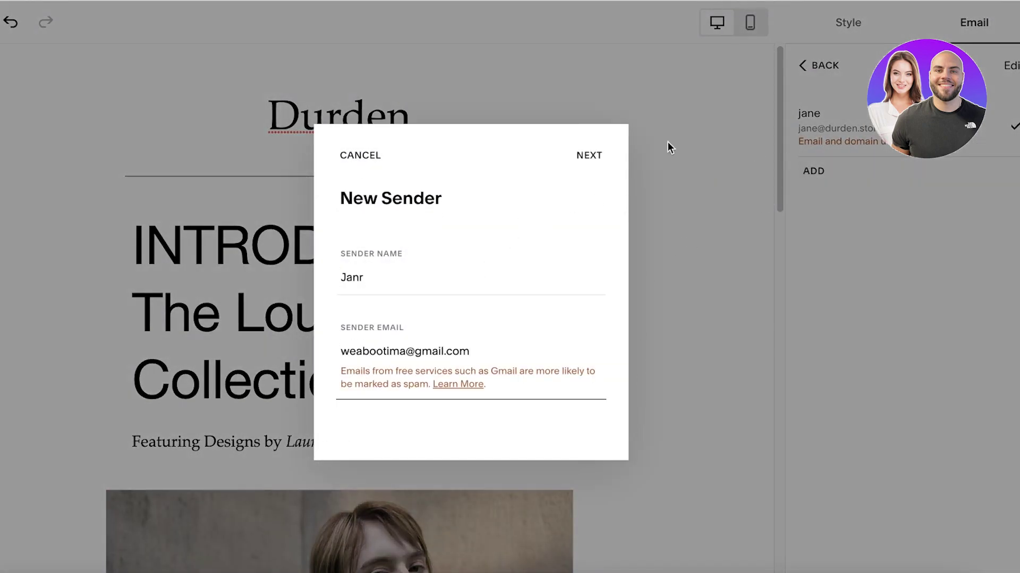
{"action": "left_click", "coordinate": [587, 157]}
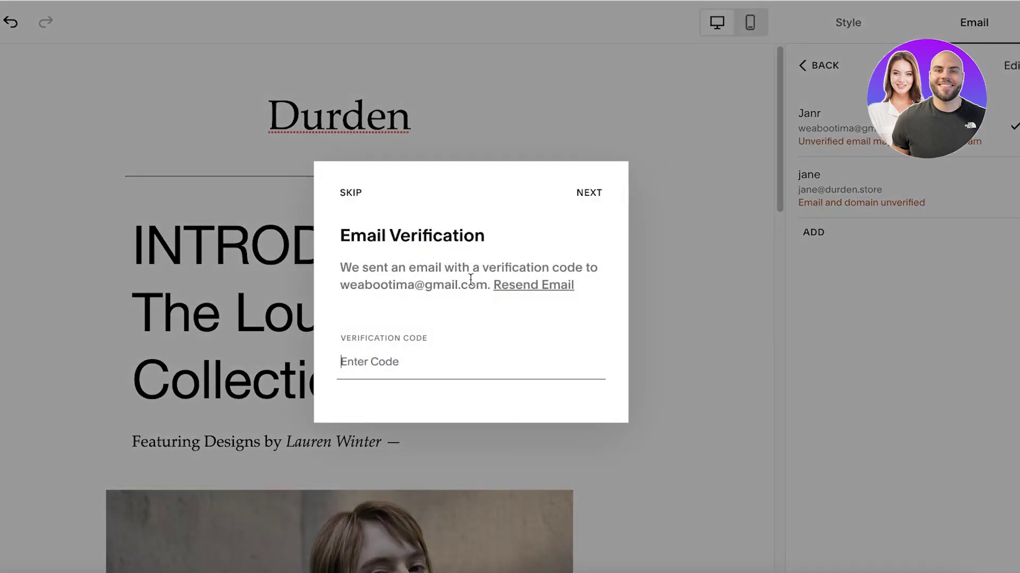
{"action": "left_click", "coordinate": [612, 128]}
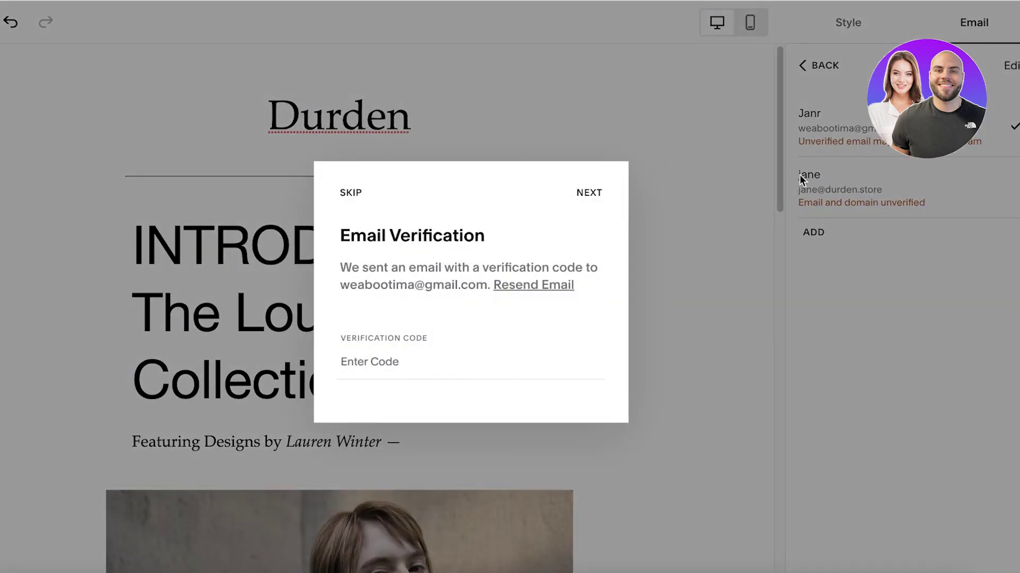
{"action": "left_click", "coordinate": [342, 195]}
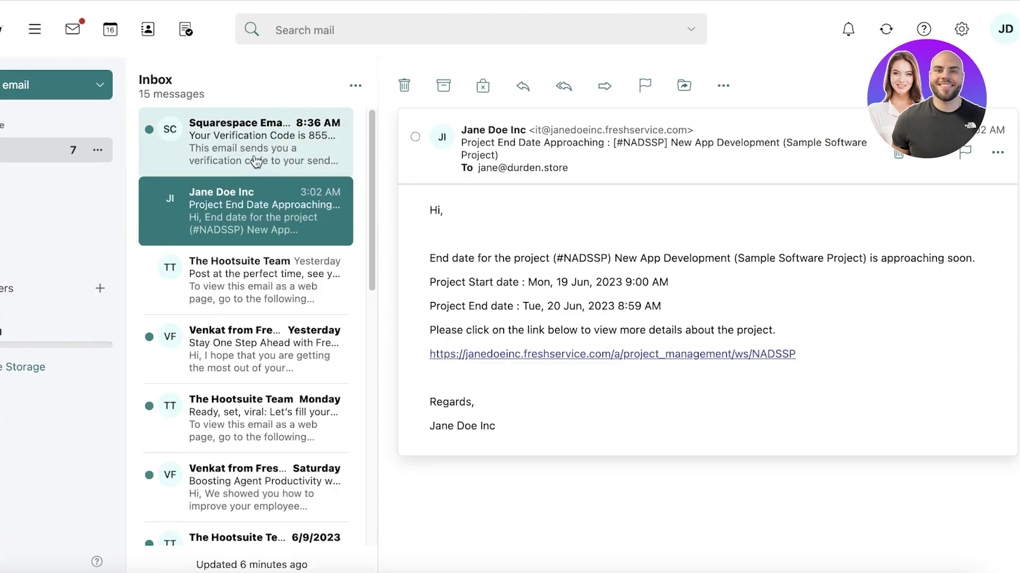
Read the code in the Squarespace Email Verification Code message, then return to the site.
{"action": "left_click", "coordinate": [258, 162]}
{"action": "scroll", "coordinate": [608, 337], "scroll_direction": "down", "scroll_amount": 6}
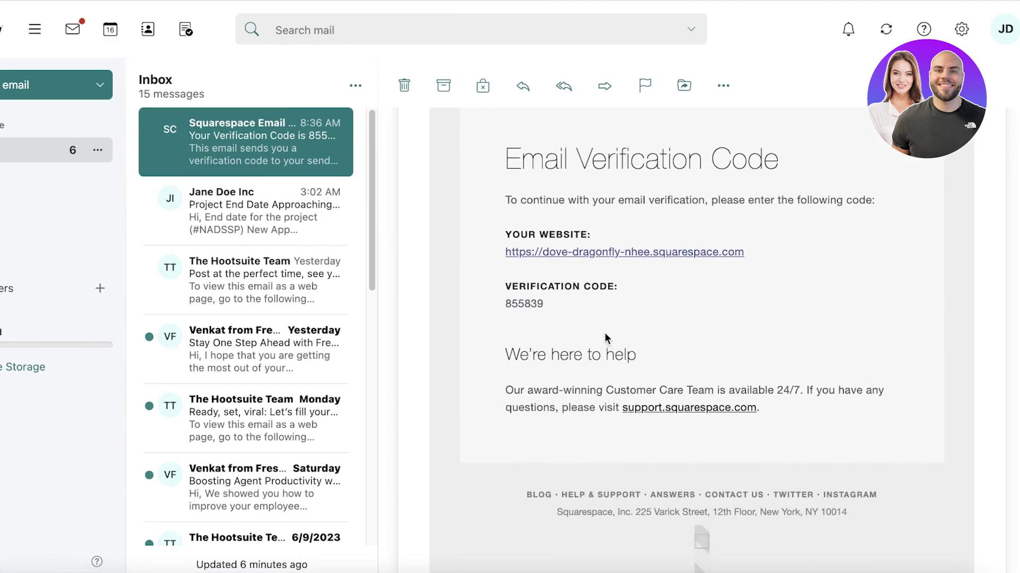
{"action": "scroll", "coordinate": [605, 332], "scroll_direction": "up", "scroll_amount": 4}
{"action": "scroll", "coordinate": [627, 400], "scroll_direction": "down", "scroll_amount": 1}
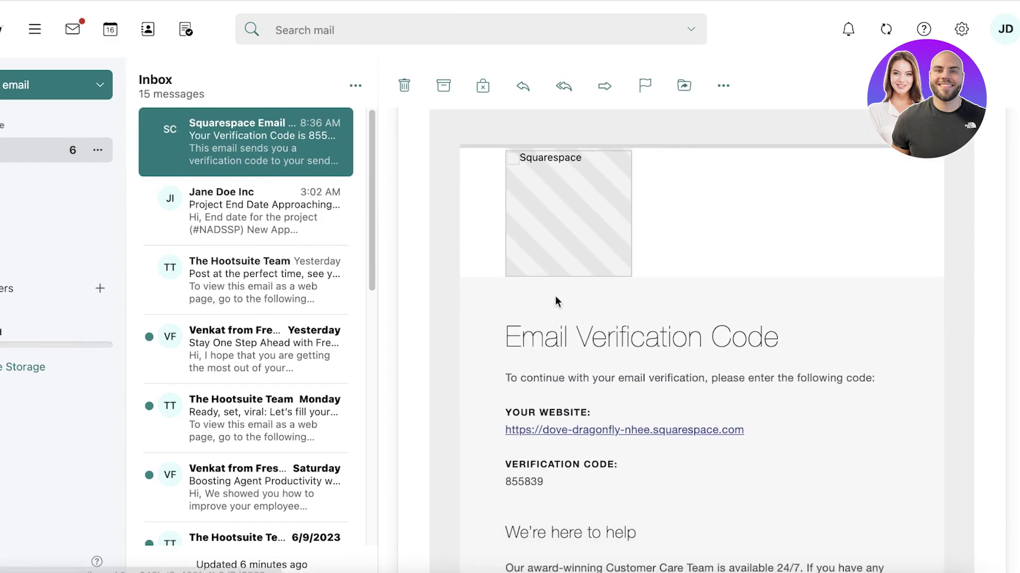
{"action": "left_click", "coordinate": [578, 429]}
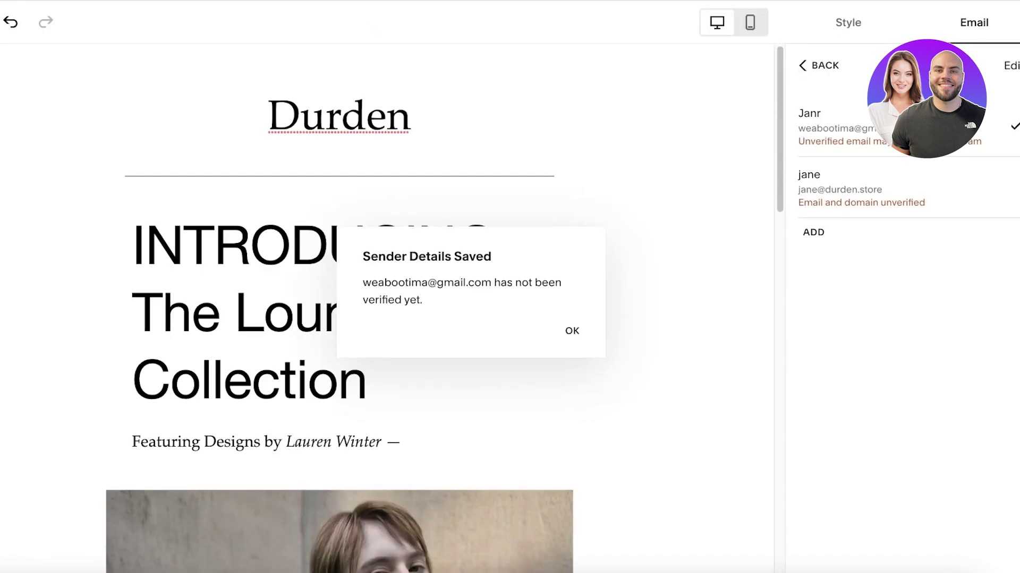
Make the store-domain address the campaign's sender and go back to the email settings.
{"action": "left_click", "coordinate": [572, 331]}
{"action": "left_click", "coordinate": [865, 174]}
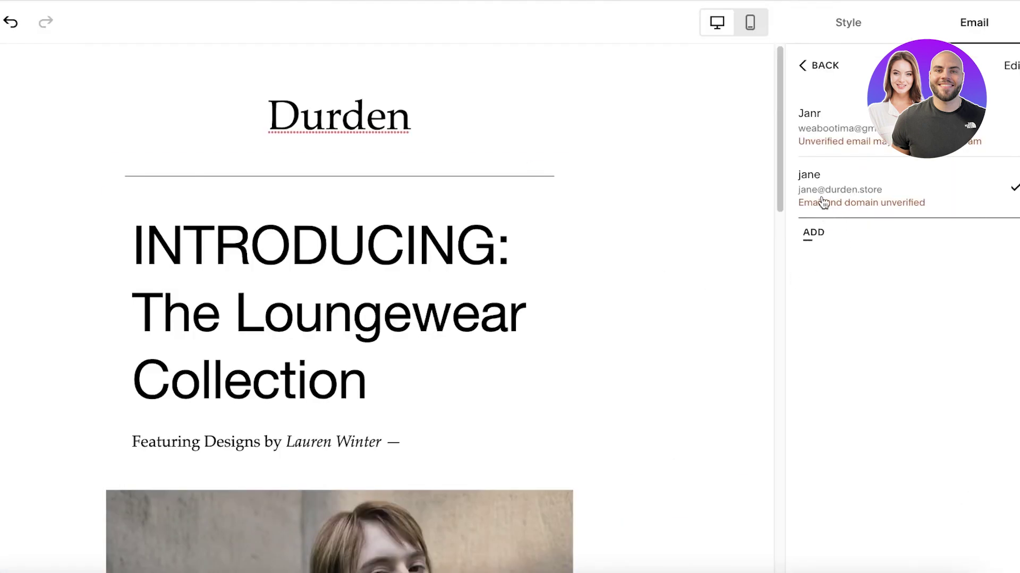
{"action": "left_click", "coordinate": [803, 64]}
Try sending to recipients, then dismiss the Upgrade prompt that blocks sending.
{"action": "left_click", "coordinate": [908, 552]}
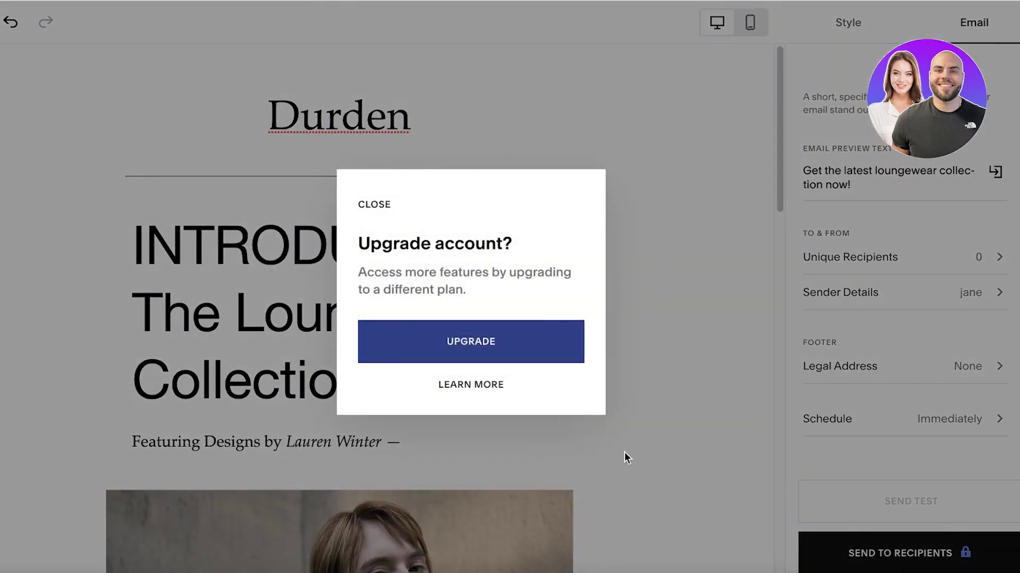
{"action": "left_click", "coordinate": [702, 130]}
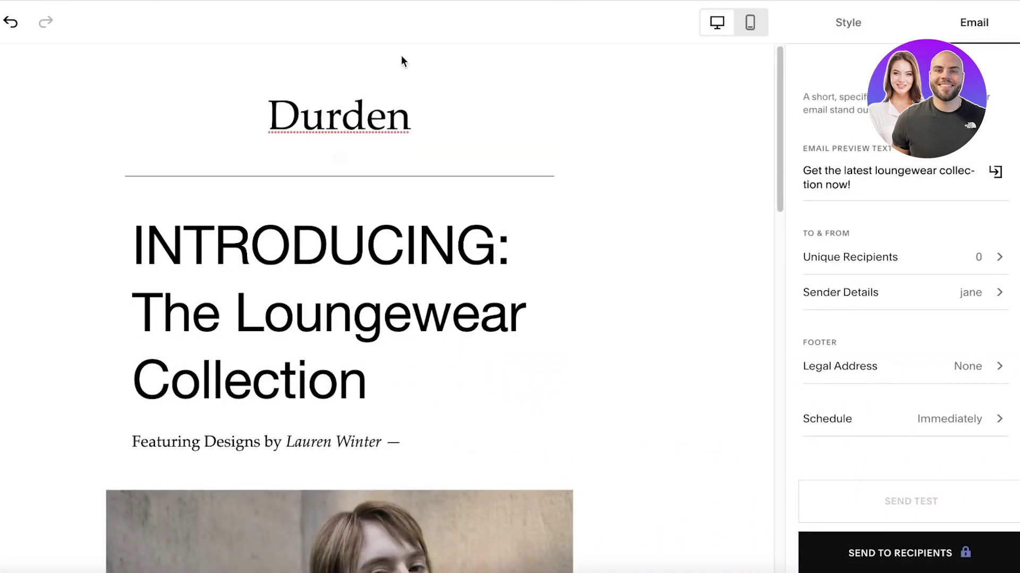
{"action": "scroll", "coordinate": [451, 51], "scroll_direction": "down", "scroll_amount": 1}
{"action": "scroll", "coordinate": [541, 63], "scroll_direction": "down", "scroll_amount": 15}
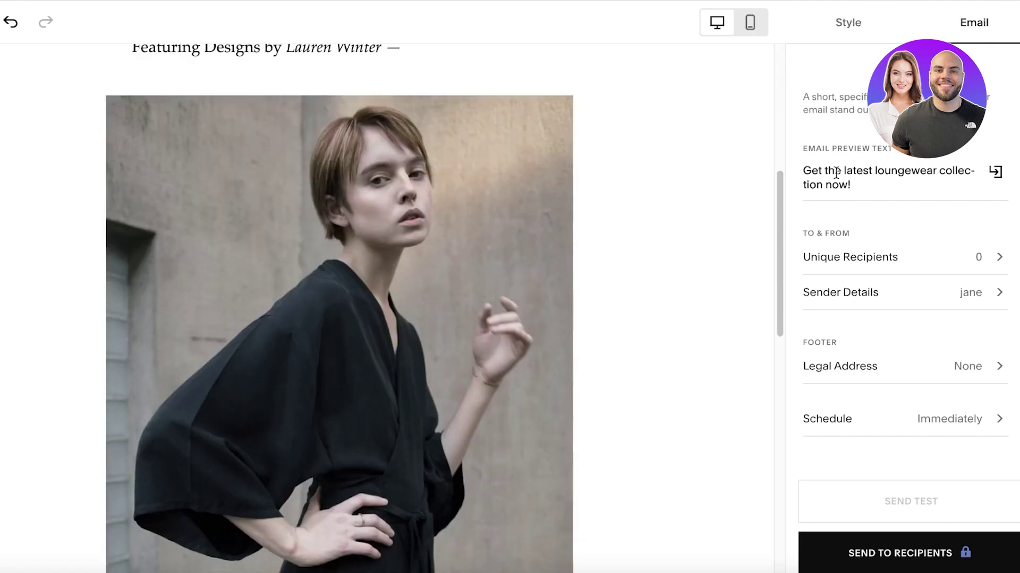
{"action": "scroll", "coordinate": [564, 186], "scroll_direction": "up", "scroll_amount": 15}
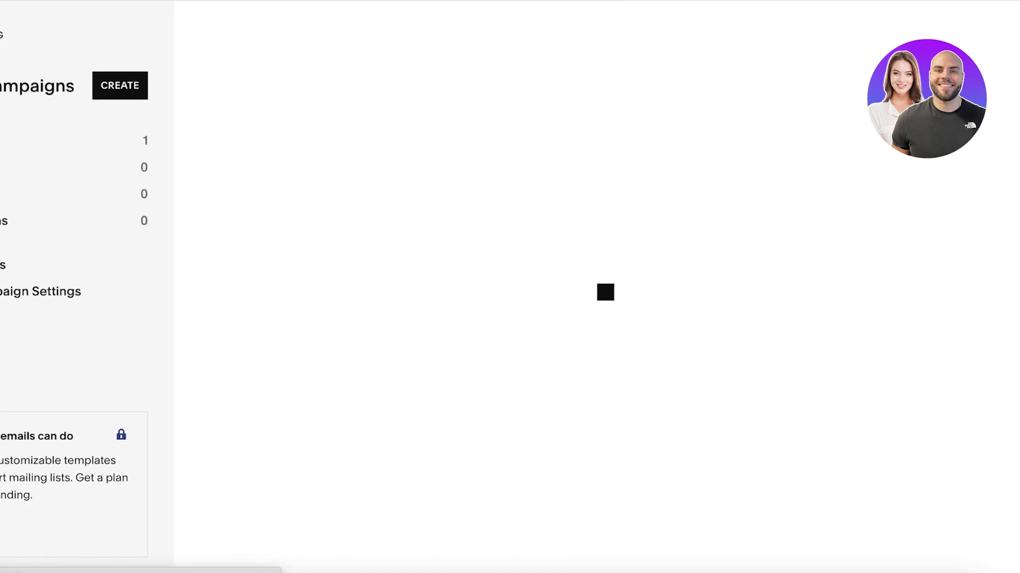
Leave the email editor and check the empty Sent campaigns list.
{"action": "key", "text": "Escape"}
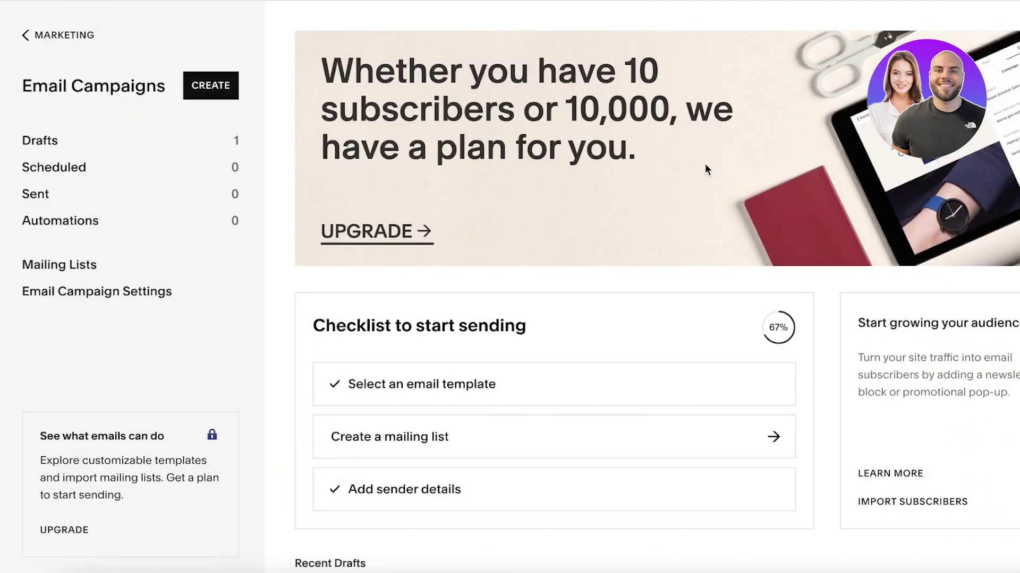
{"action": "scroll", "coordinate": [693, 160], "scroll_direction": "down", "scroll_amount": 10}
{"action": "scroll", "coordinate": [415, 226], "scroll_direction": "up", "scroll_amount": 5}
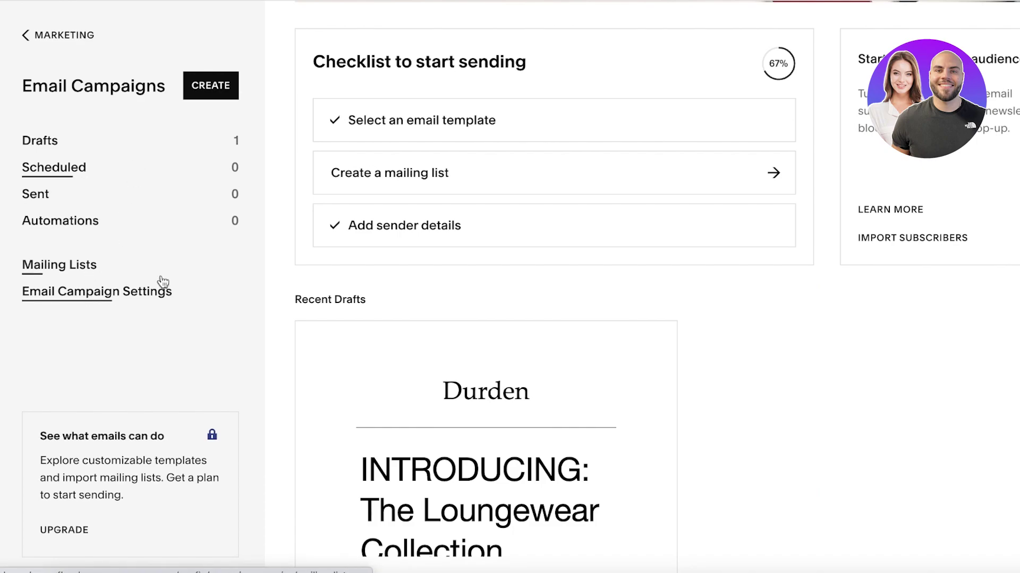
{"action": "left_click", "coordinate": [87, 193]}
{"action": "left_click", "coordinate": [38, 34]}
Check the empty Scheduled and Automations lists, then go back to the Marketing overview.
{"action": "left_click", "coordinate": [27, 168]}
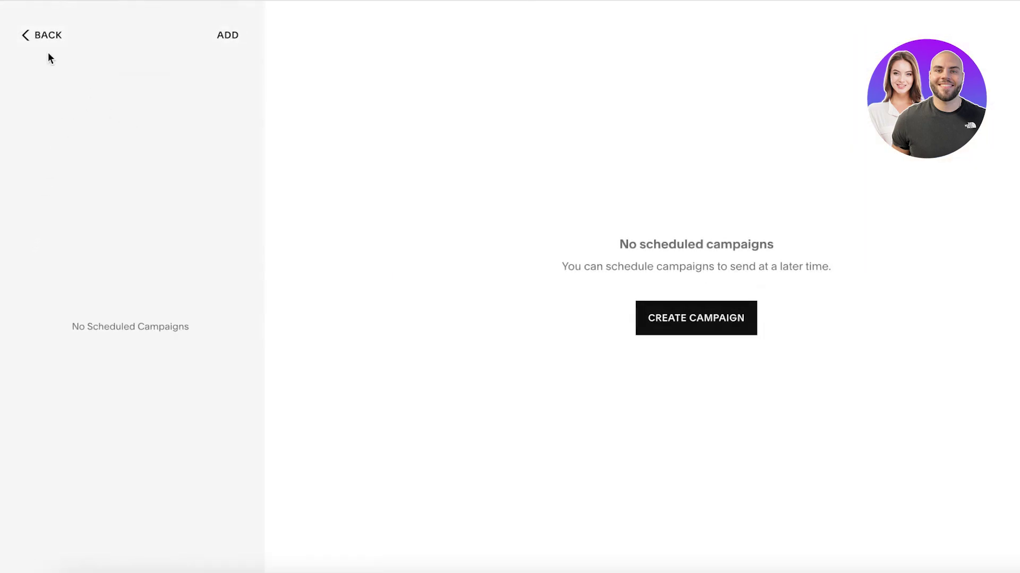
{"action": "left_click", "coordinate": [38, 33]}
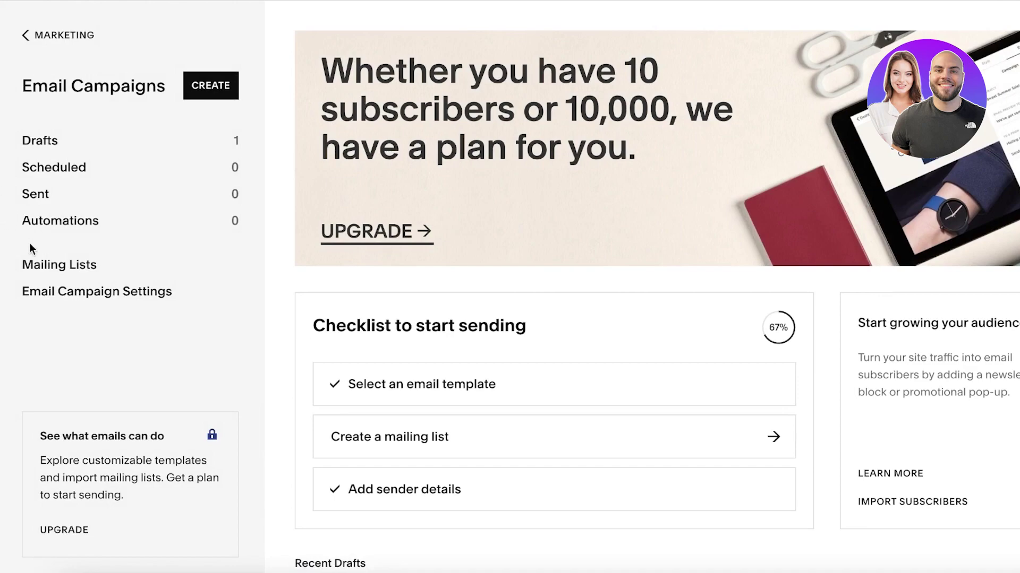
{"action": "left_click", "coordinate": [56, 222]}
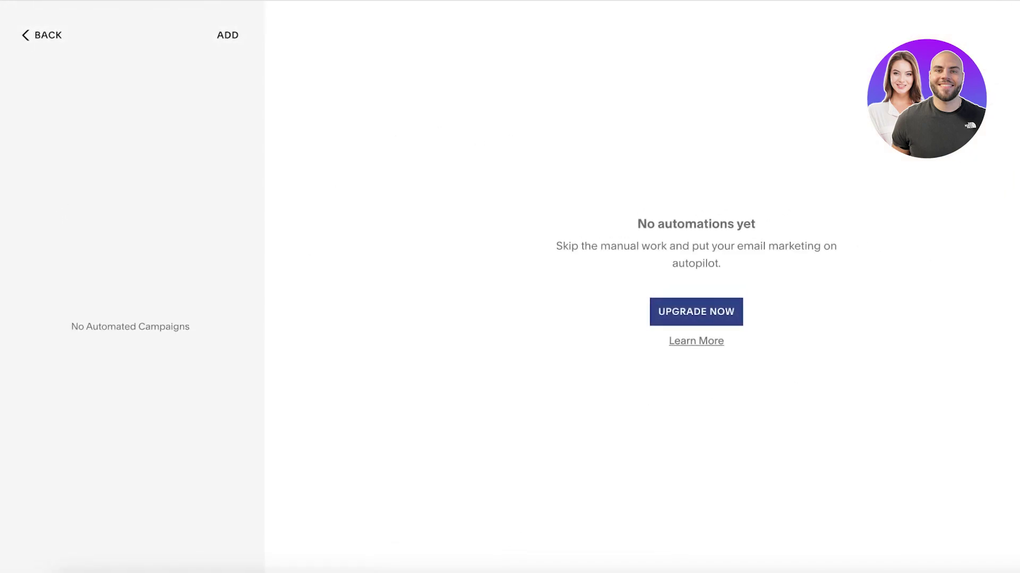
{"action": "left_click", "coordinate": [44, 35]}
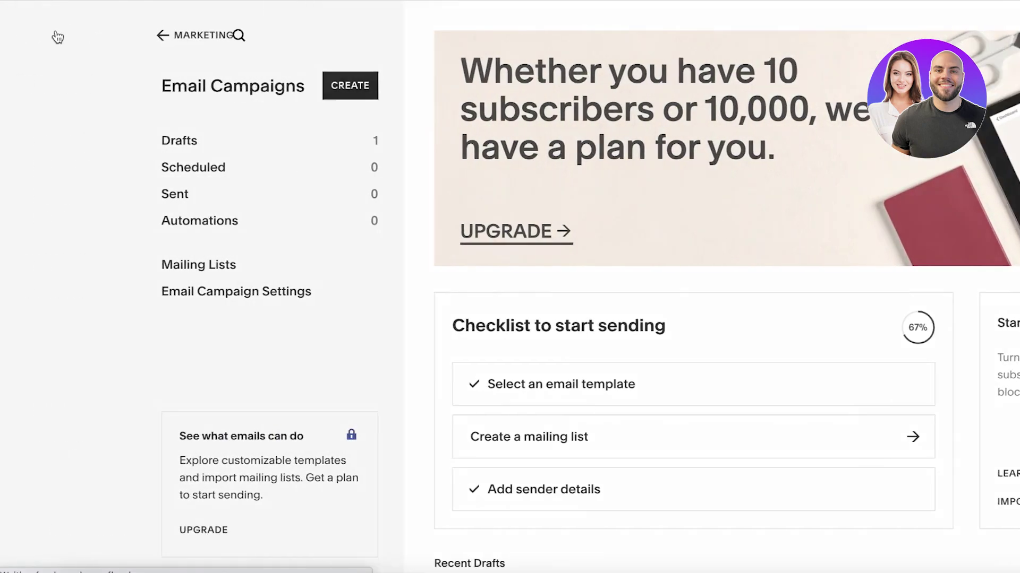
{"action": "left_click", "coordinate": [57, 36]}
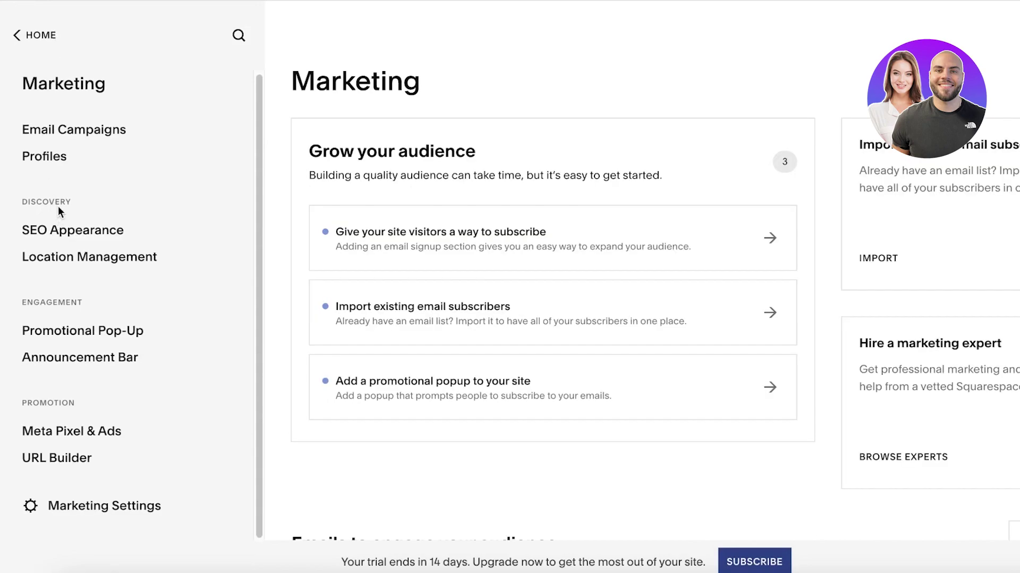
Look at the Profiles page, then return to the dashboard showing the Work portfolio page.
{"action": "left_click", "coordinate": [77, 155]}
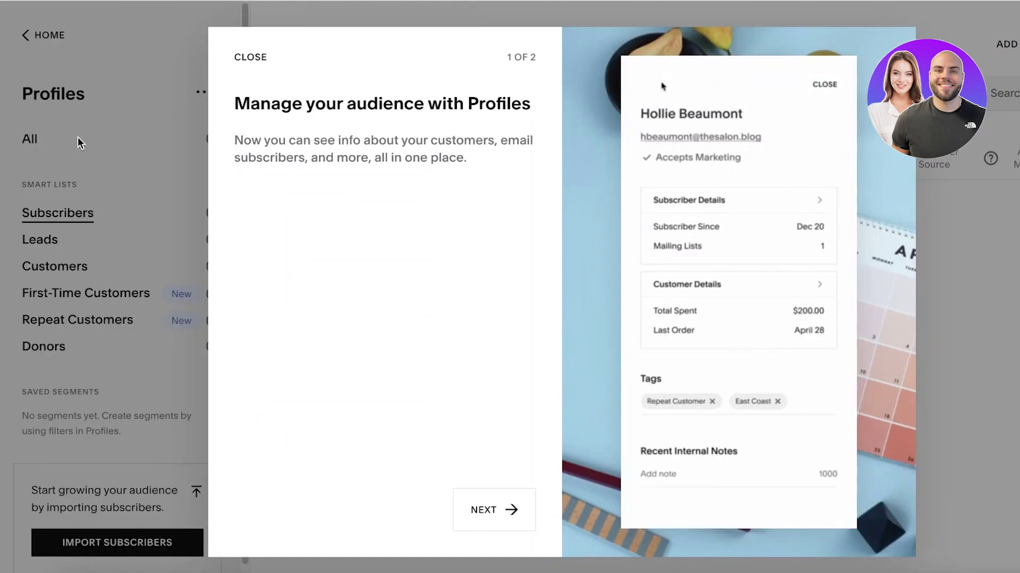
{"action": "left_click", "coordinate": [21, 121]}
{"action": "left_click", "coordinate": [24, 35]}
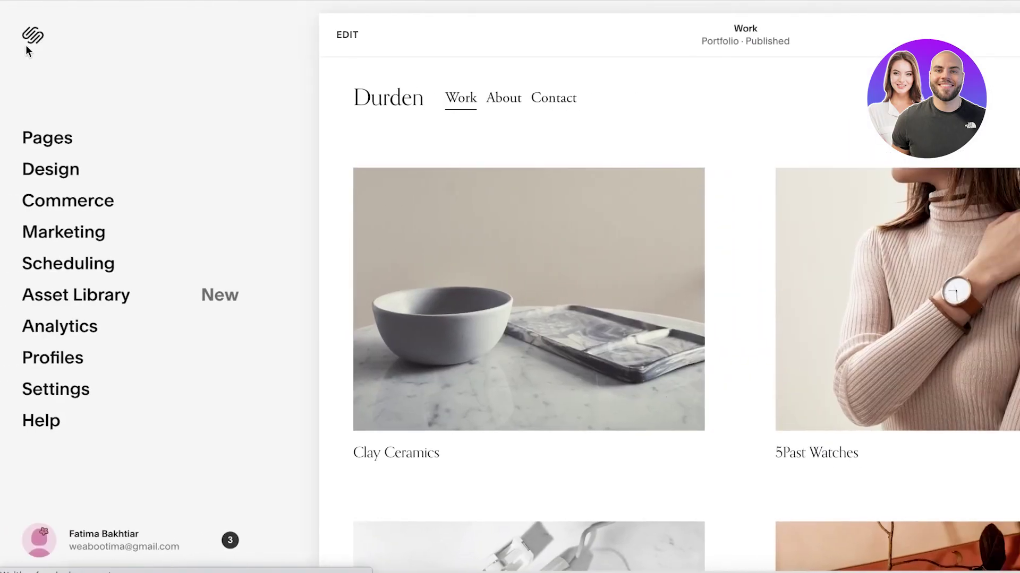
{"action": "scroll", "coordinate": [328, 271], "scroll_direction": "down", "scroll_amount": 8}
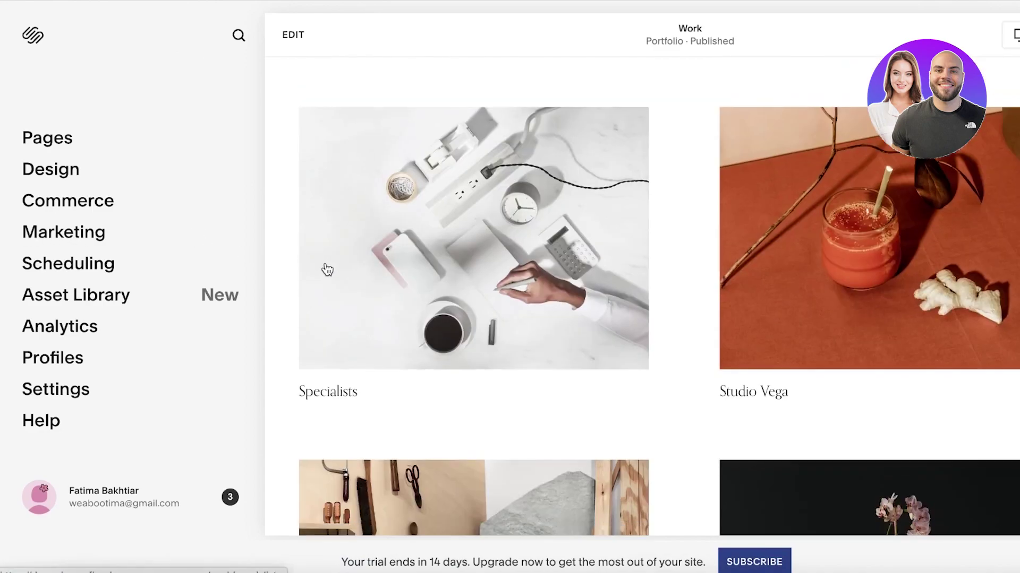